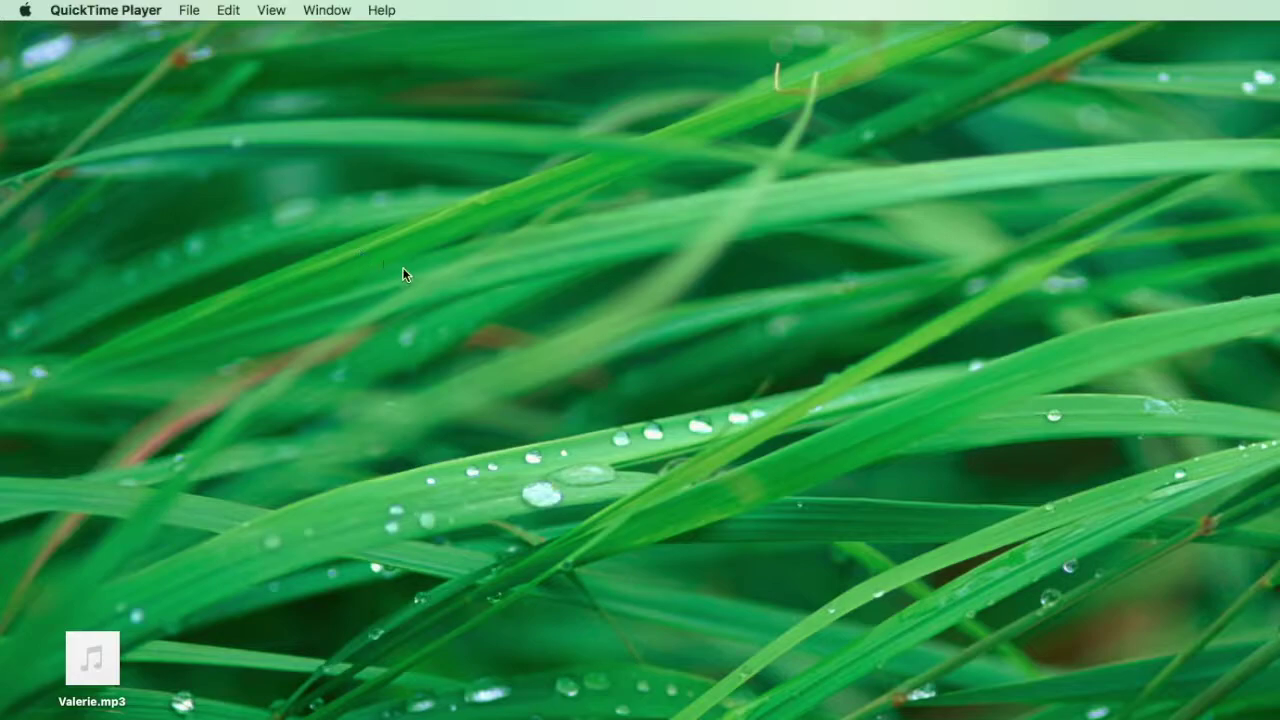
# Launch Audacity and dismiss the error message and the welcome dialog that come up at startup.
pyautogui.press('super+space')
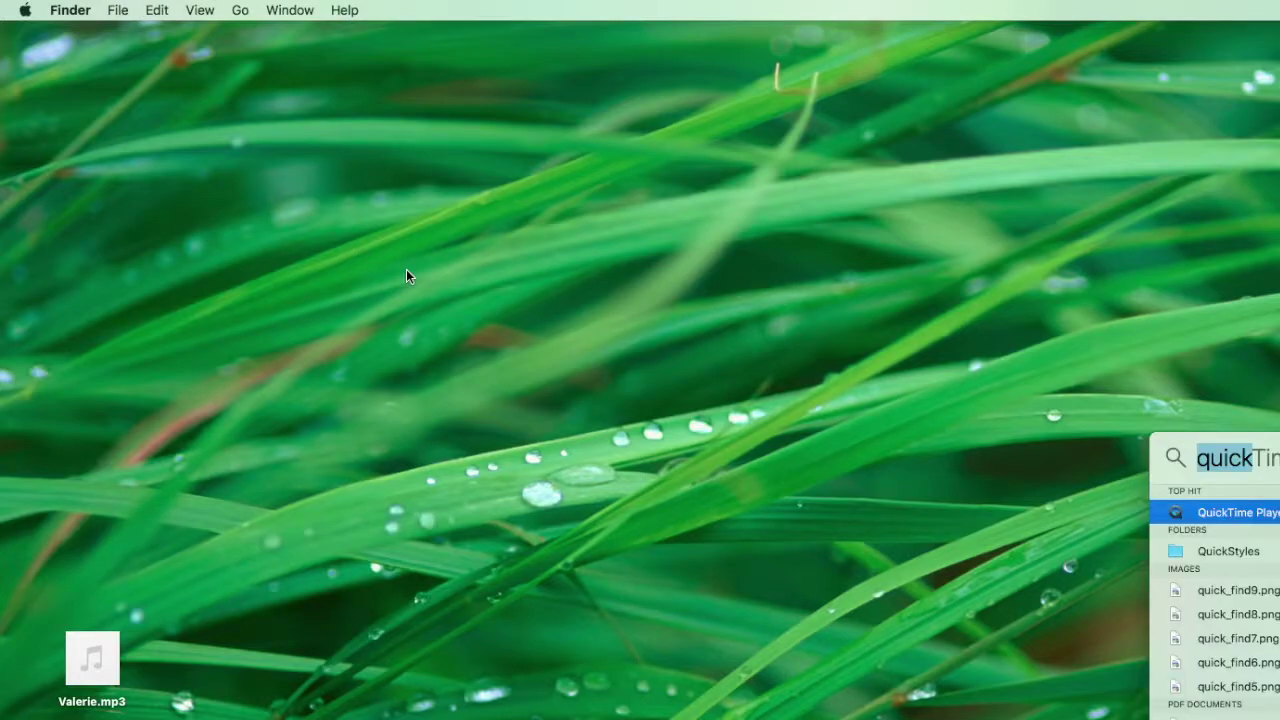
pyautogui.write('aud')
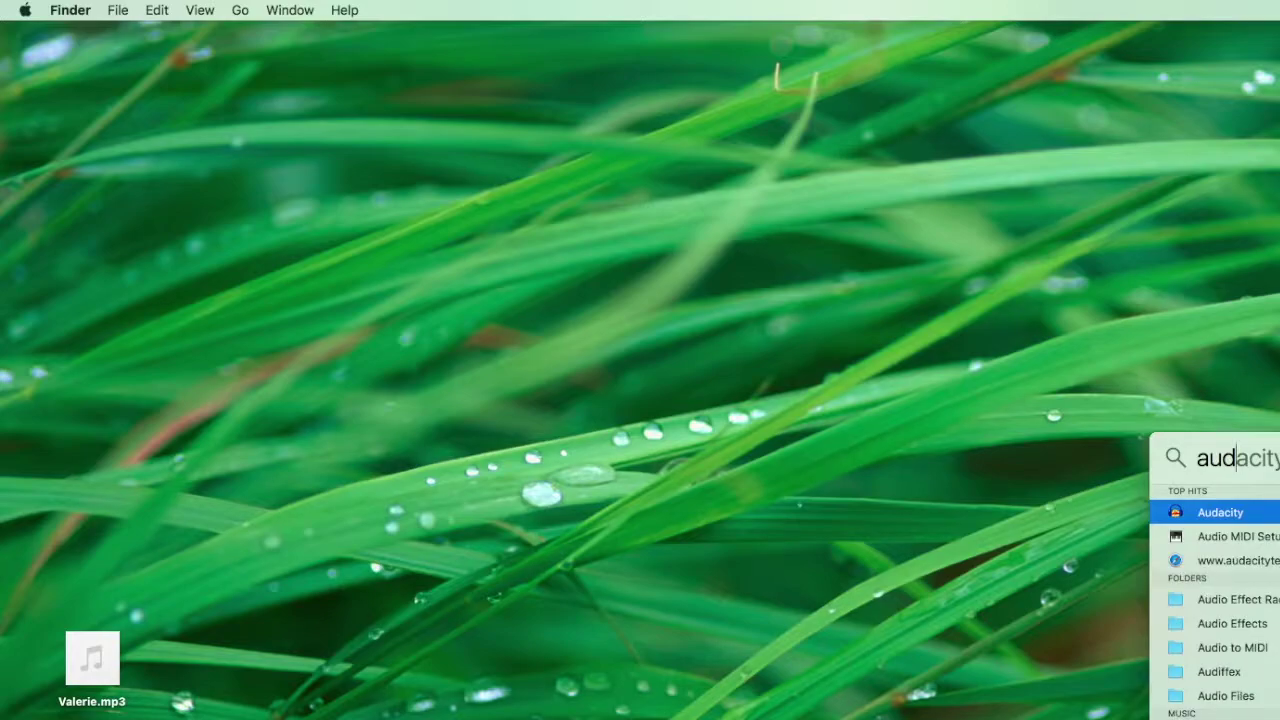
pyautogui.press('Return')
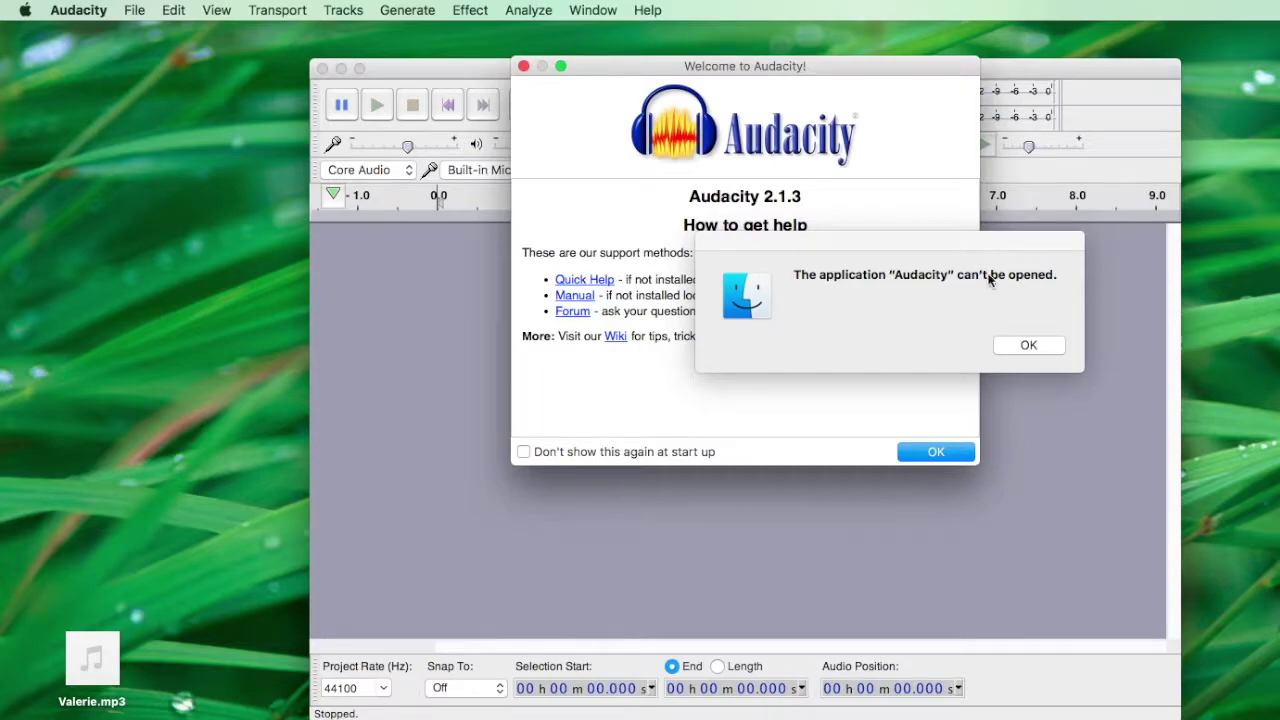
pyautogui.click(1034, 345)
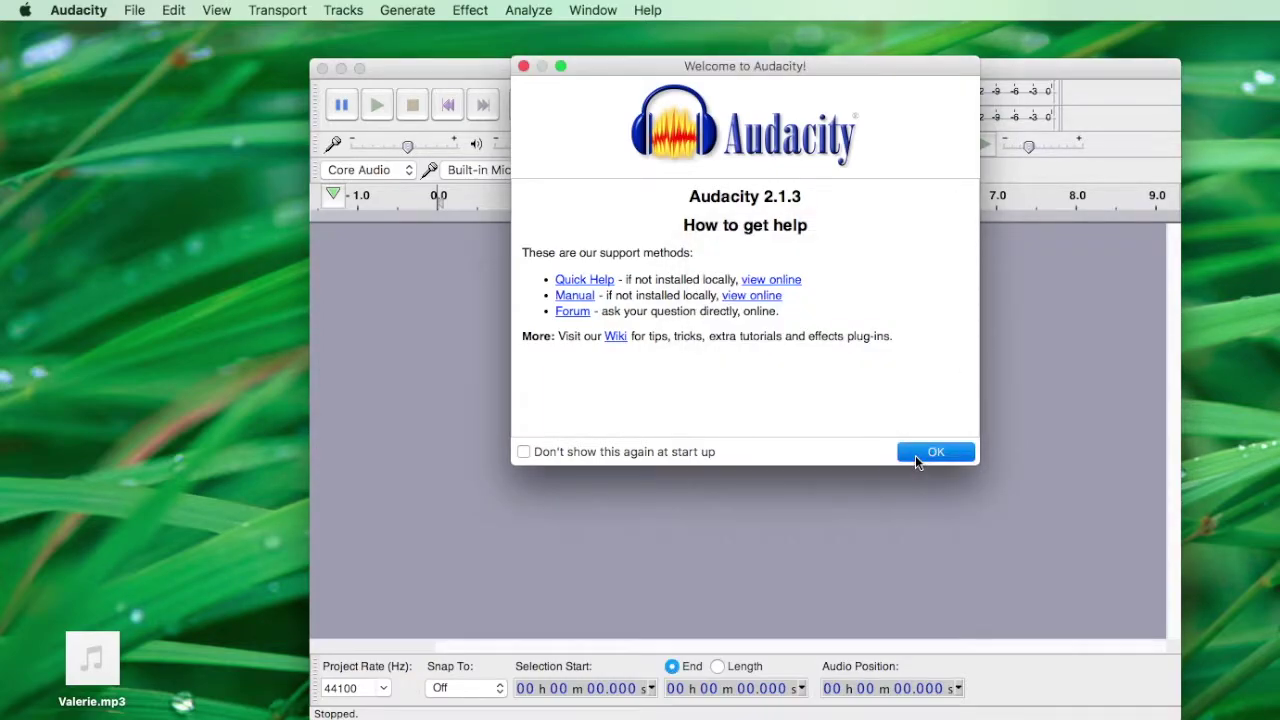
pyautogui.click(917, 454)
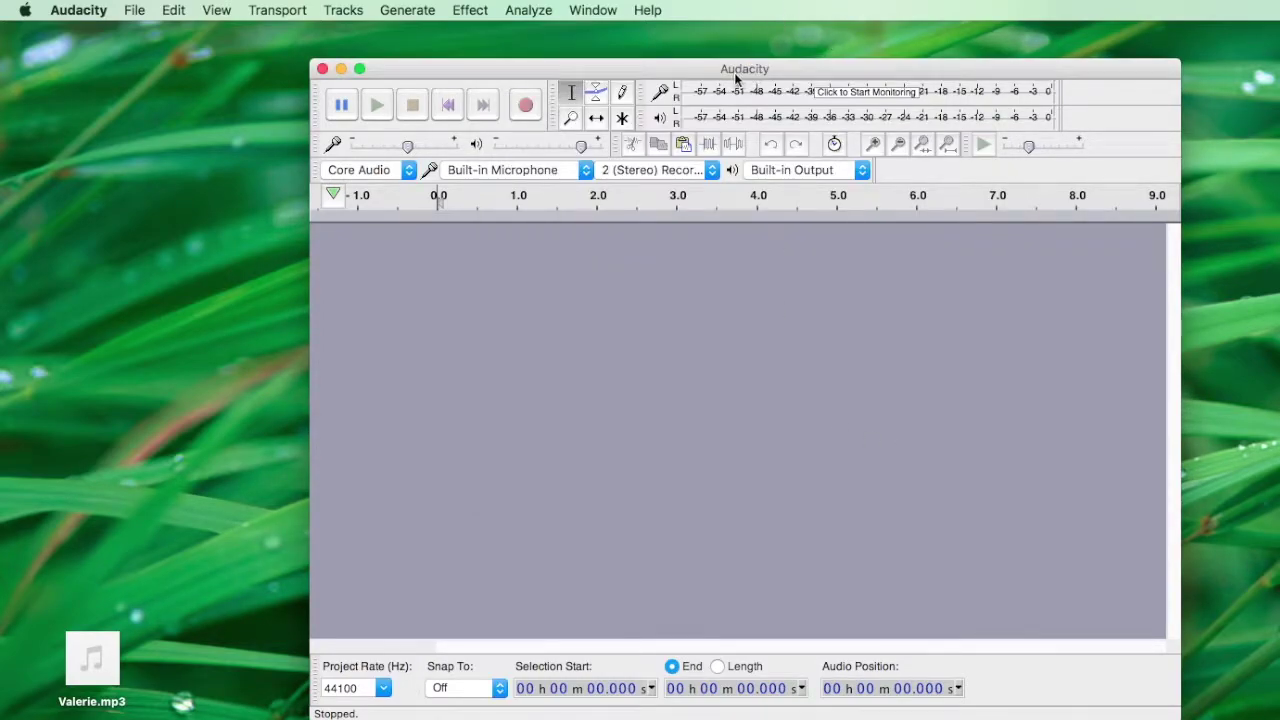
pyautogui.moveTo(666, 76); pyautogui.dragTo(571, 67)
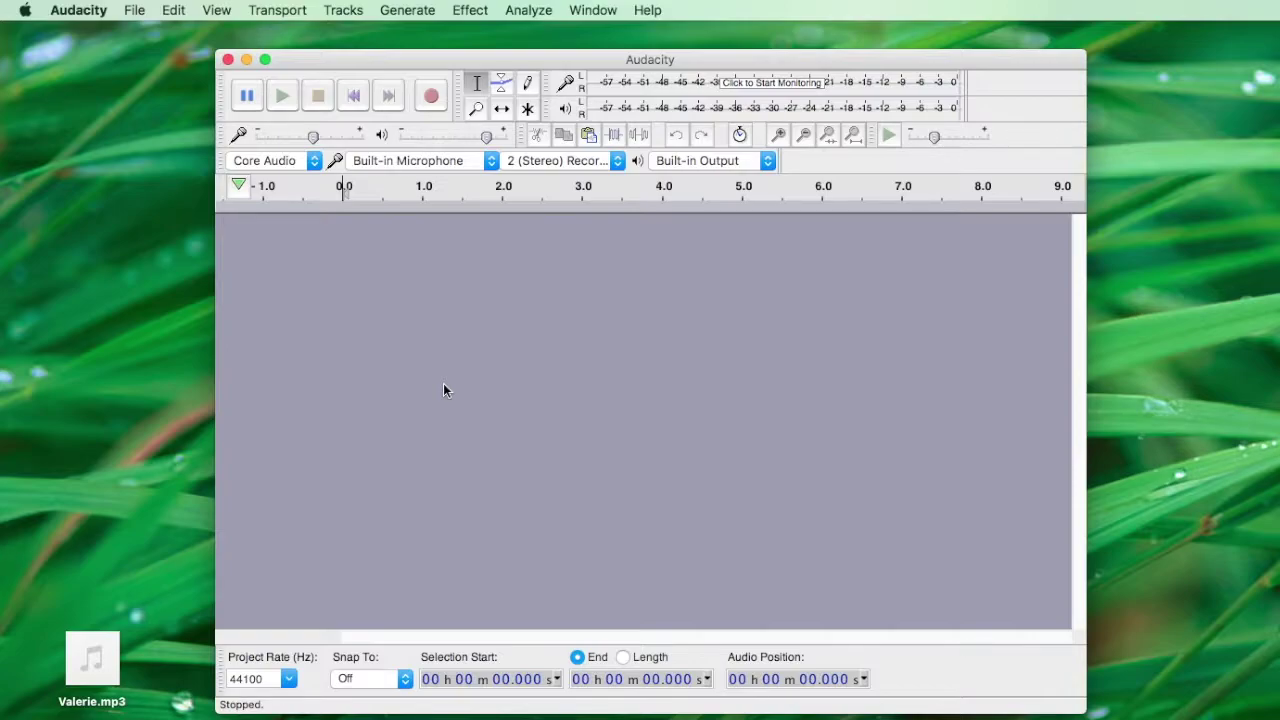
# Import Valerie.mp3 from the desktop into the empty Audacity project.
pyautogui.click(92, 660)
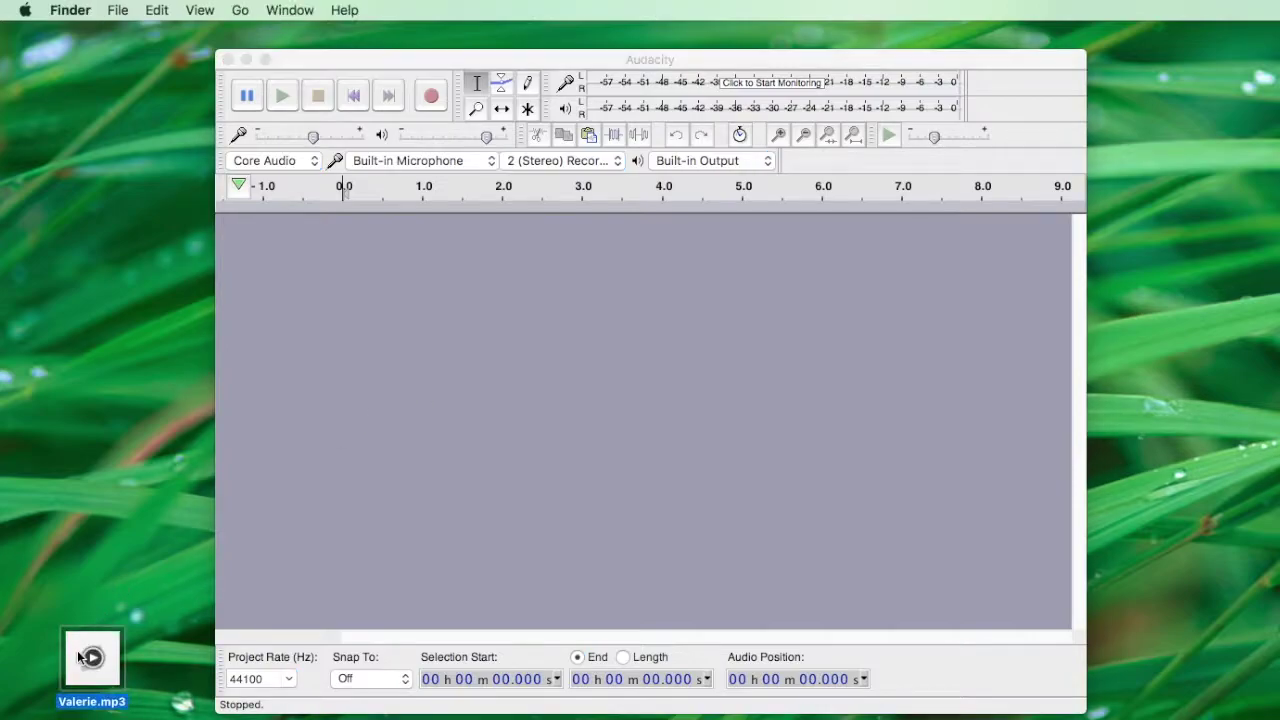
pyautogui.moveTo(76, 650)
pyautogui.moveTo(73, 634); pyautogui.dragTo(457, 487)
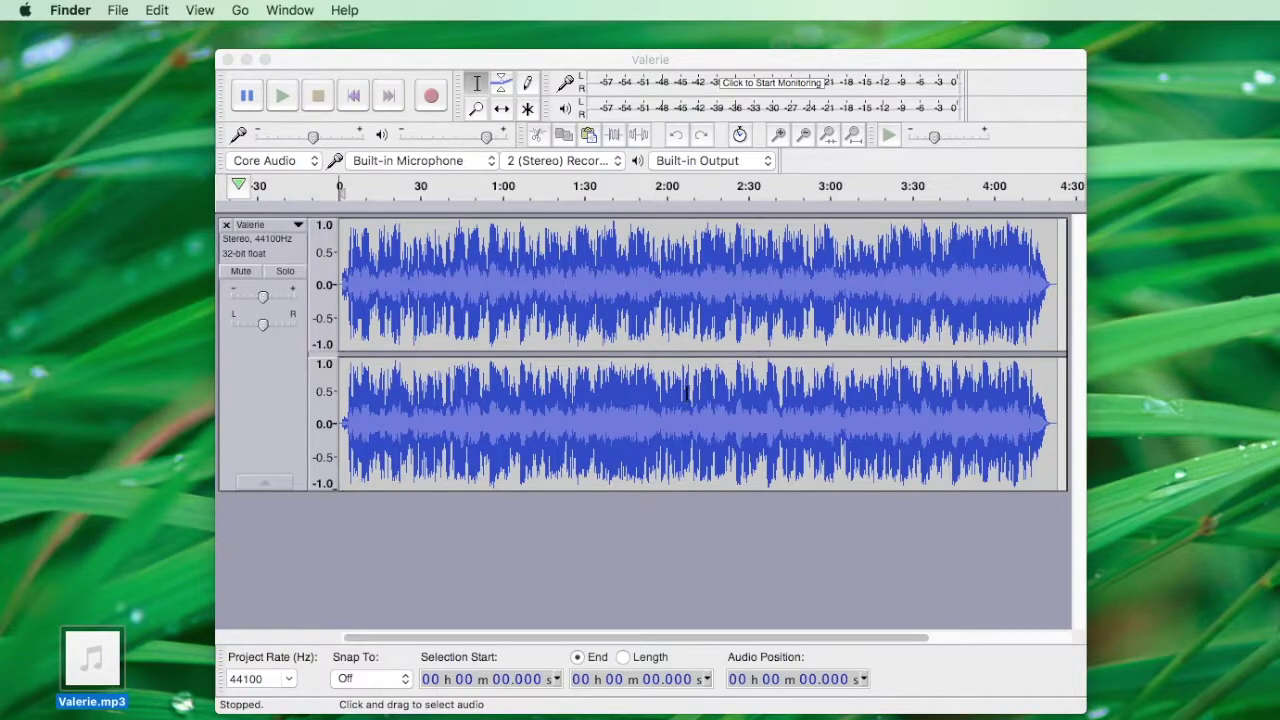
pyautogui.moveTo(316, 53); pyautogui.dragTo(240, 43)
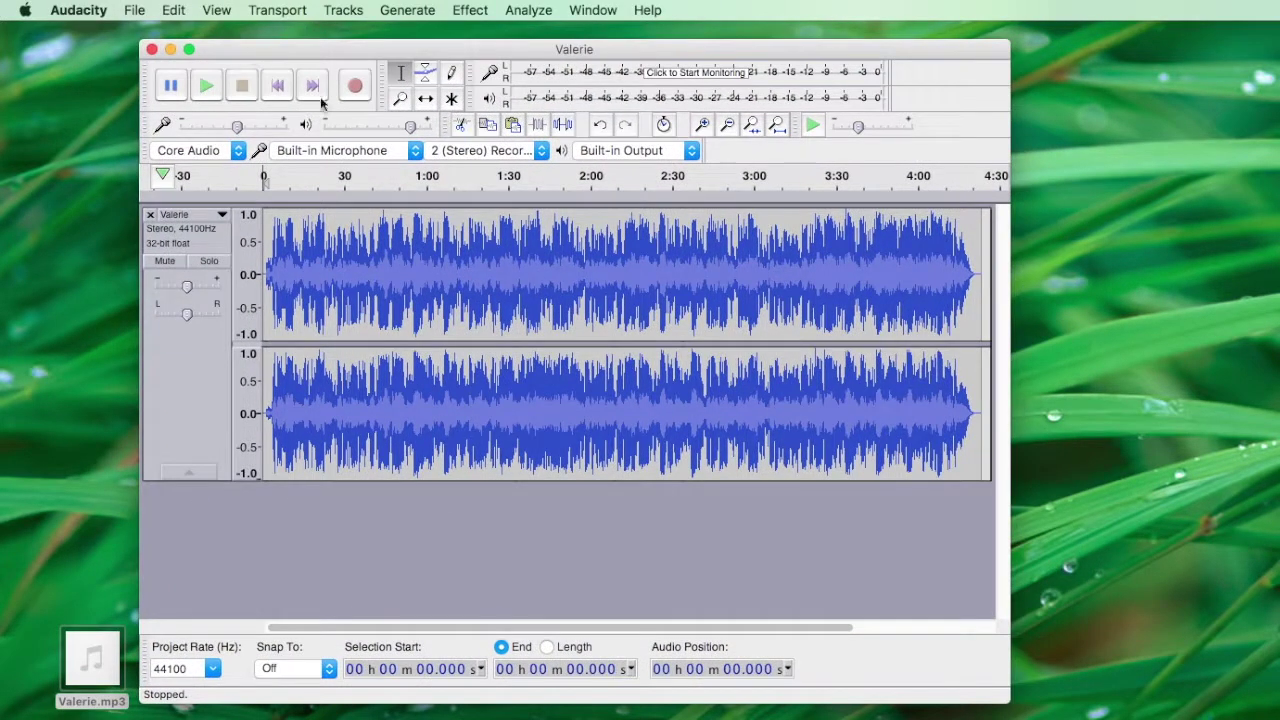
# Apply the Change Pitch effect to the whole Valerie track with a shift of -3.00 semitones.
pyautogui.click(466, 10)
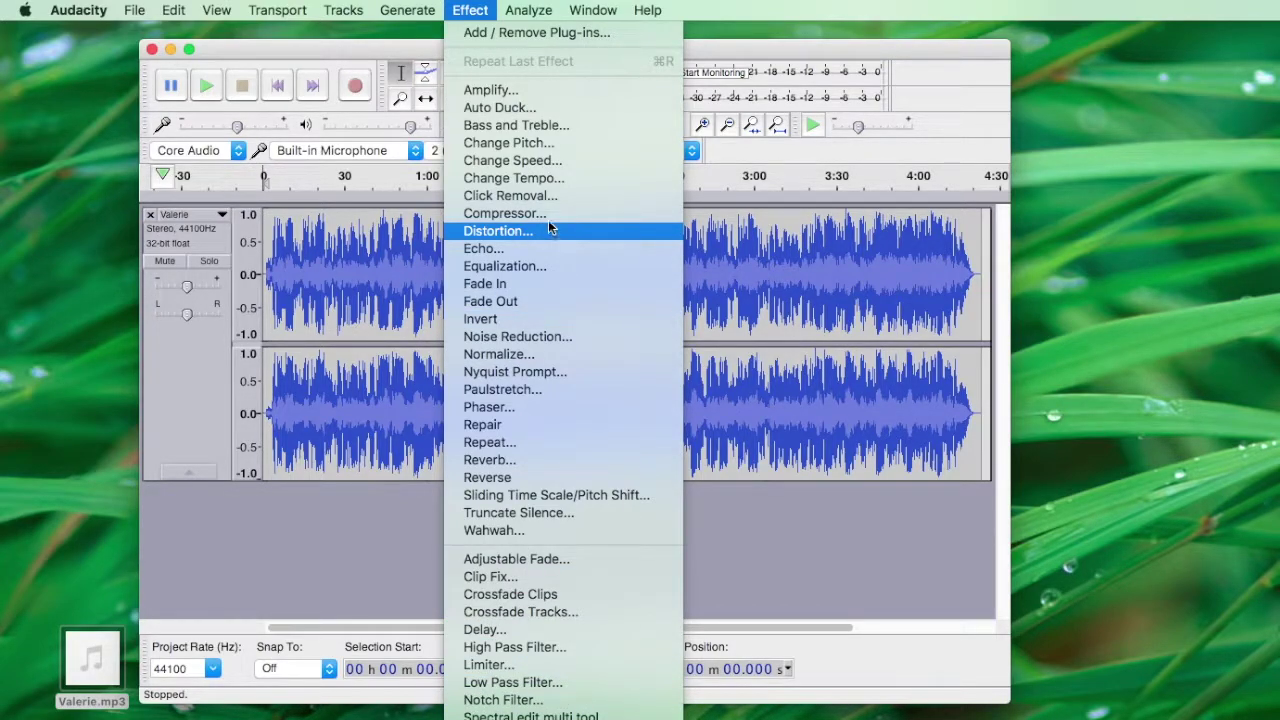
pyautogui.click(518, 145)
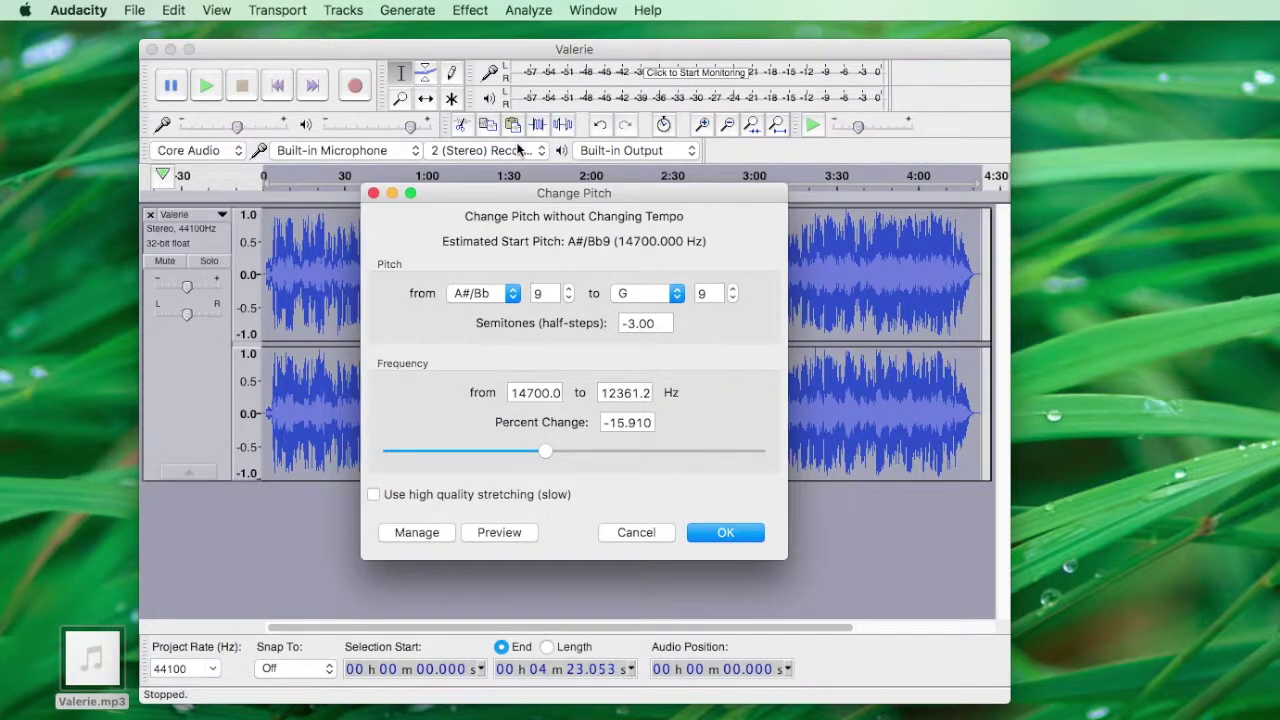
pyautogui.moveTo(484, 195); pyautogui.dragTo(714, 213)
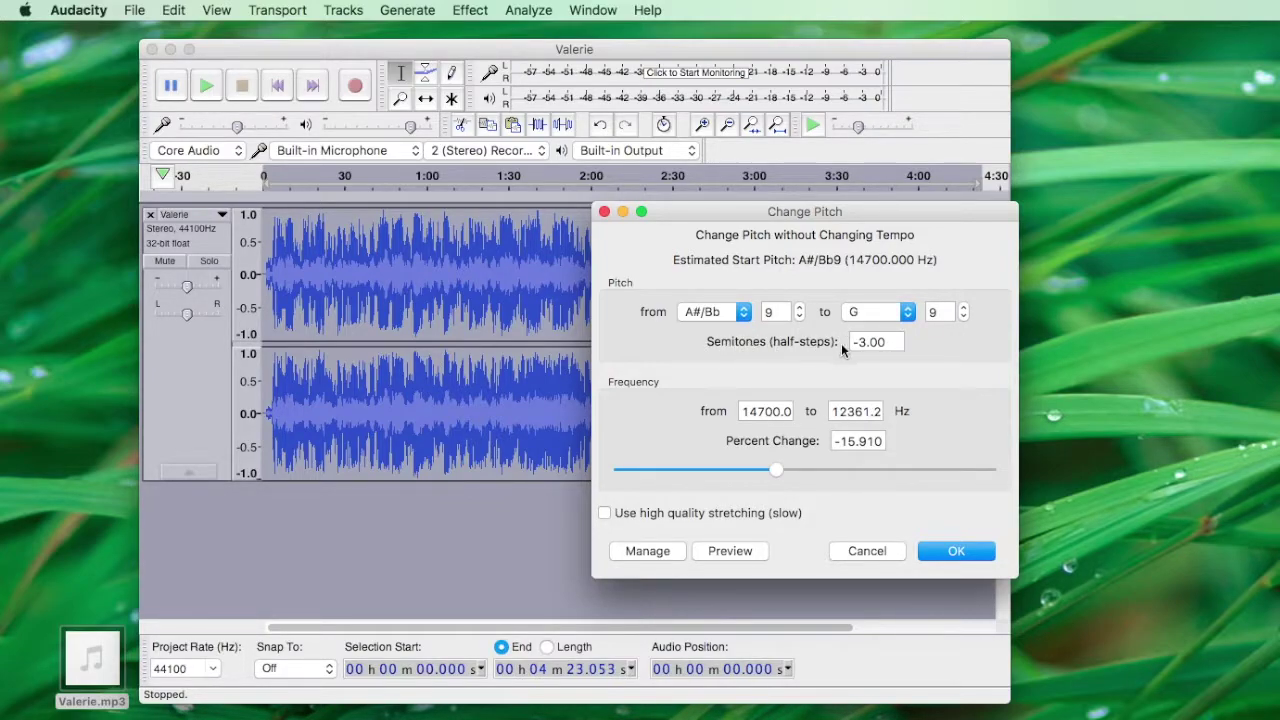
pyautogui.click(866, 342)
pyautogui.click(860, 343)
pyautogui.press('BackSpace')
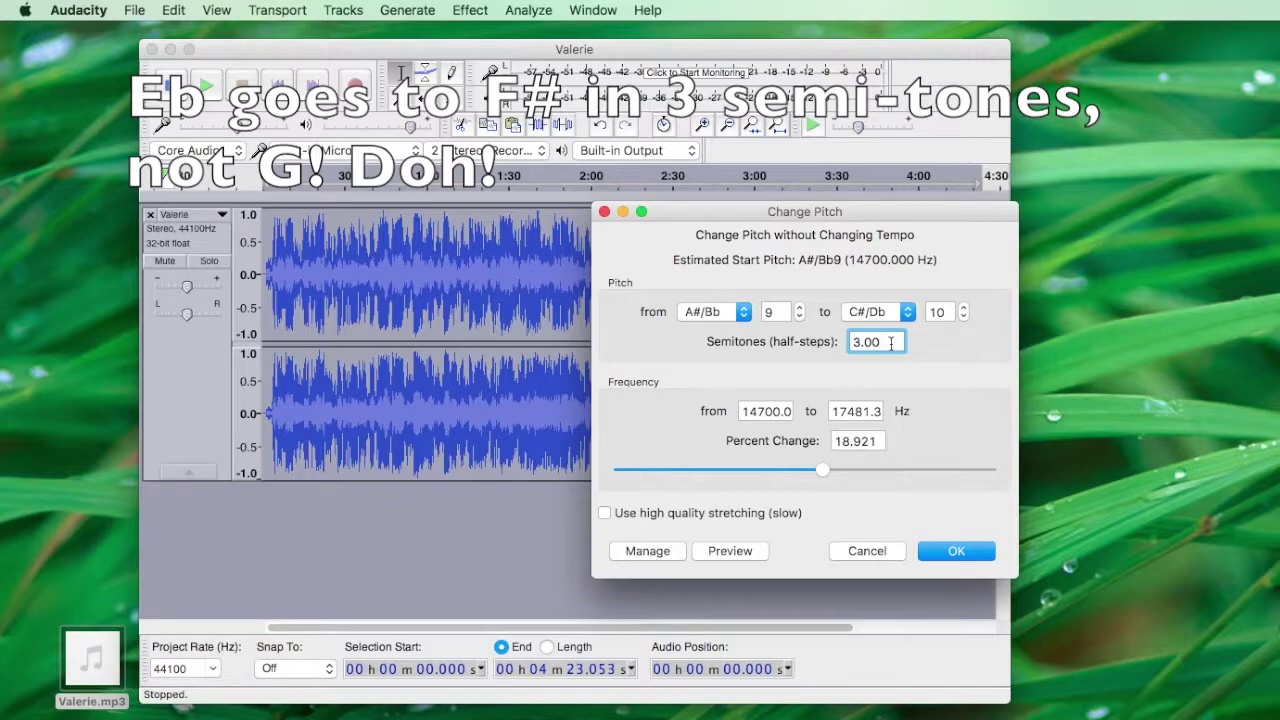
pyautogui.write('-')
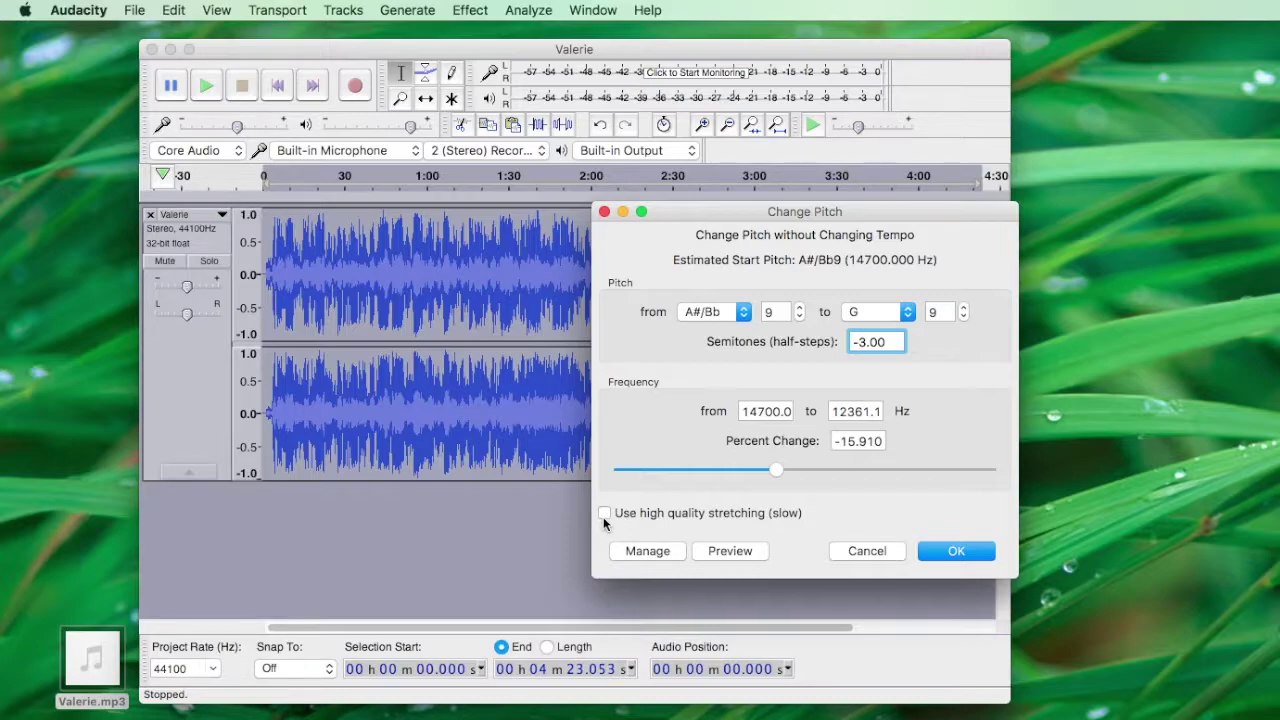
pyautogui.click(975, 563)
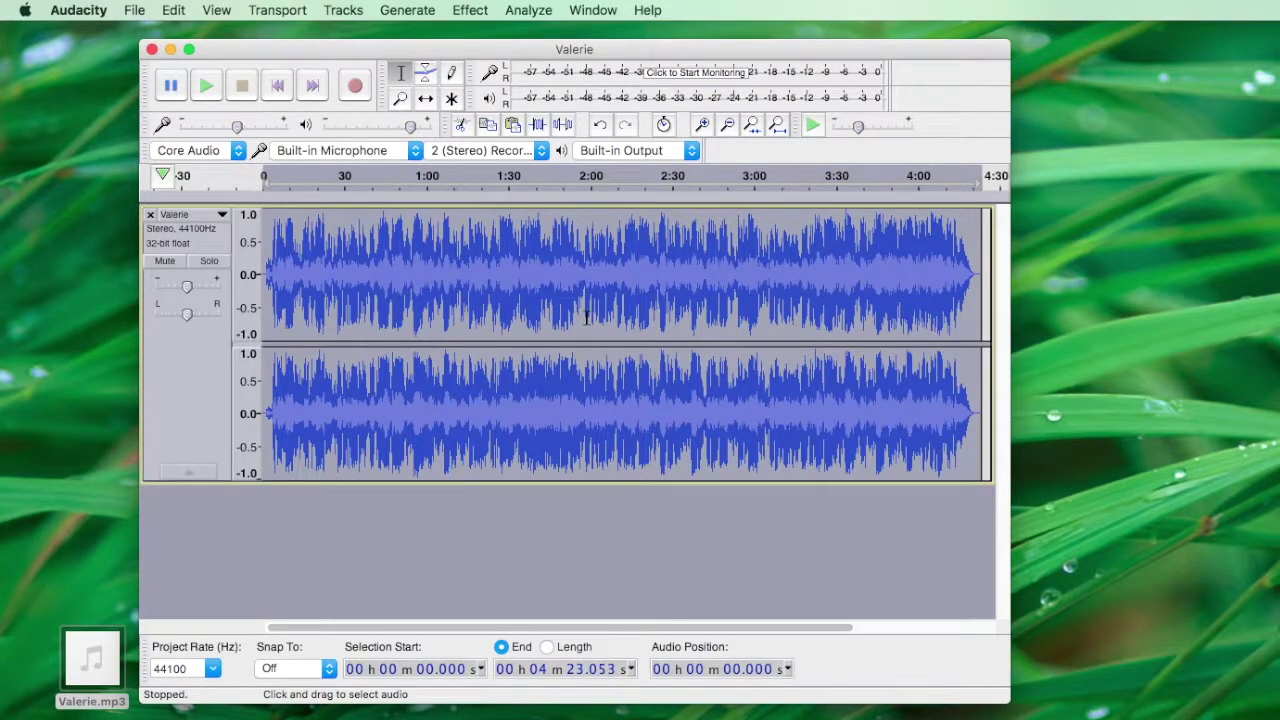
# Play the opening seconds of the pitch-shifted track to check how it sounds, and stop playback.
pyautogui.click(208, 88)
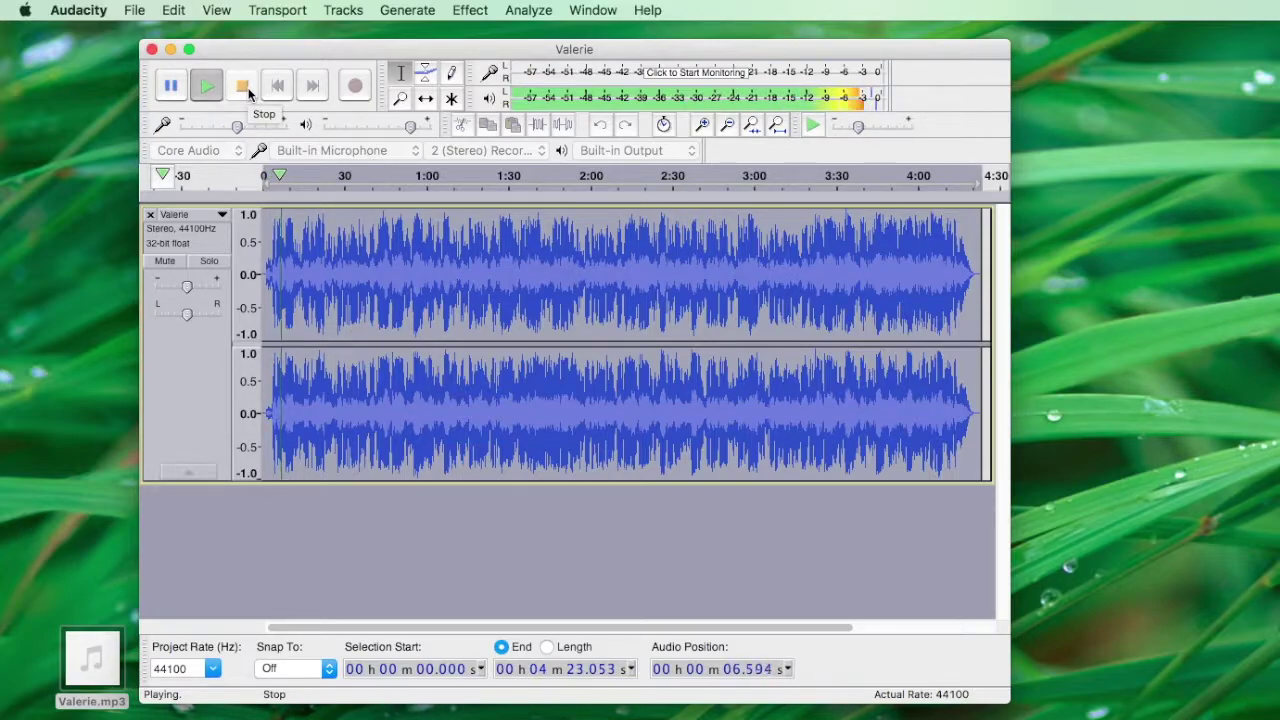
pyautogui.click(245, 88)
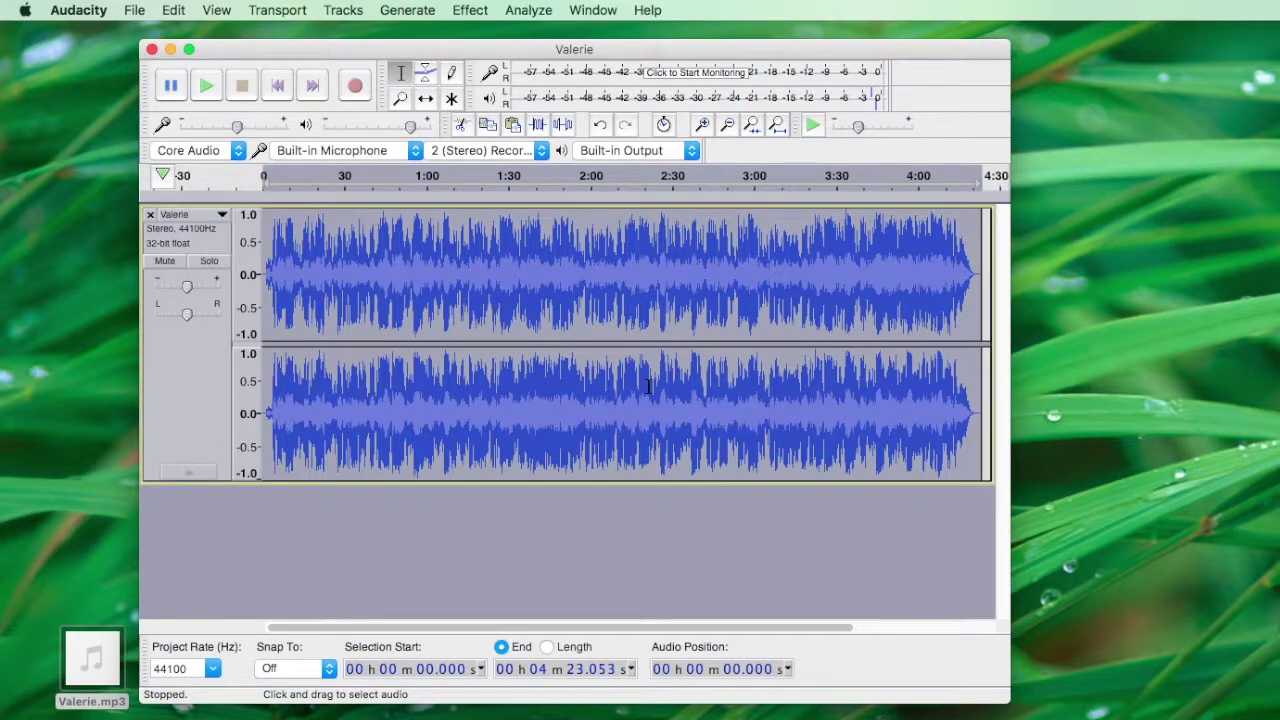
pyautogui.moveTo(339, 48); pyautogui.dragTo(331, 48)
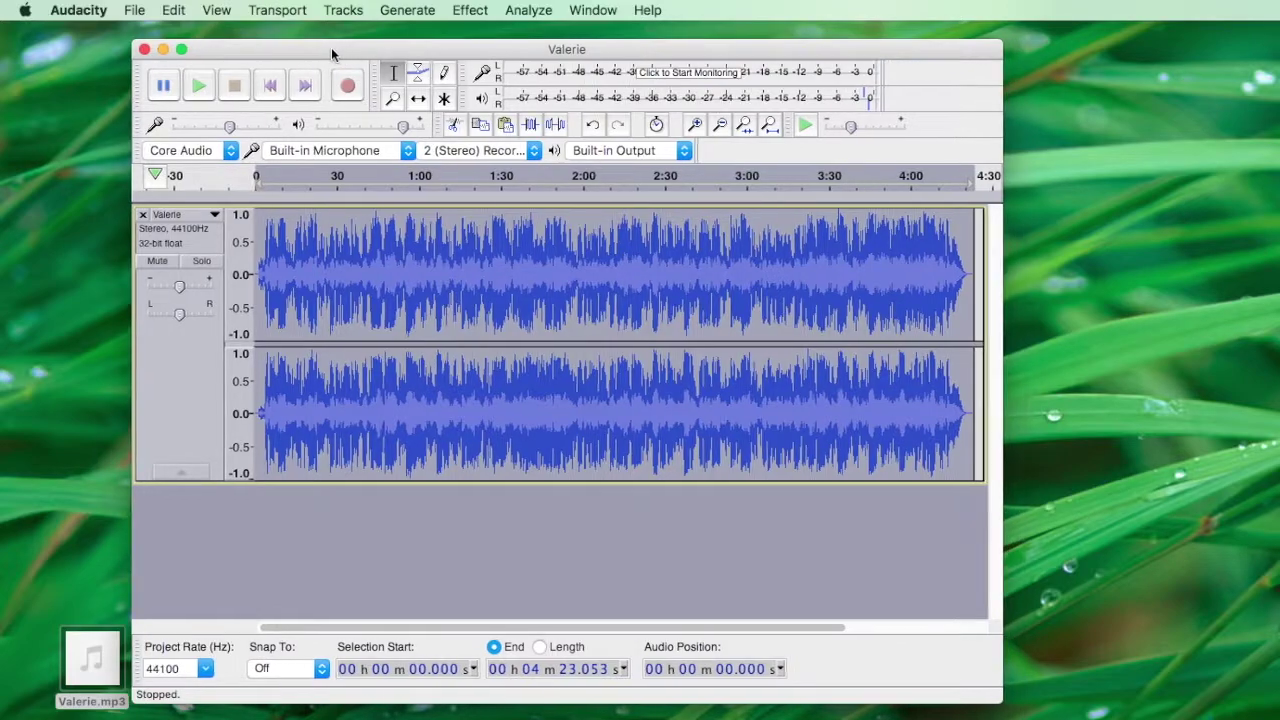
pyautogui.click(134, 10)
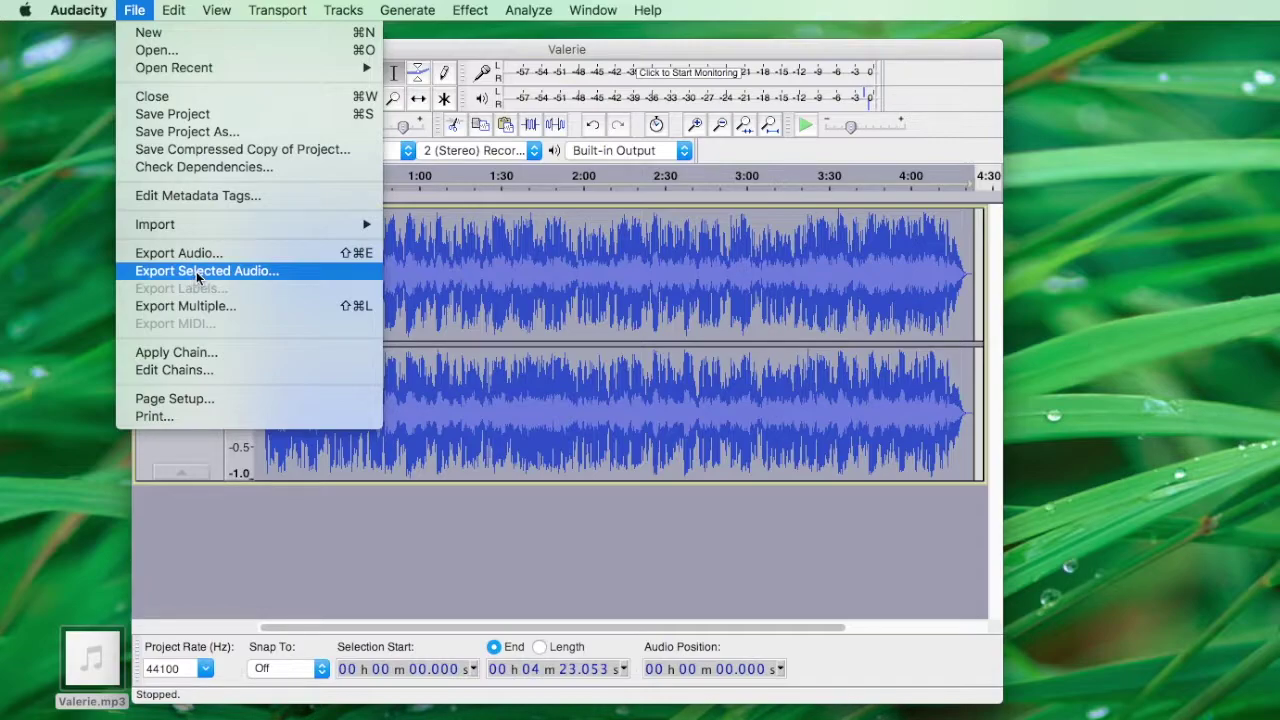
pyautogui.click(596, 502)
pyautogui.moveTo(482, 267); pyautogui.dragTo(680, 261)
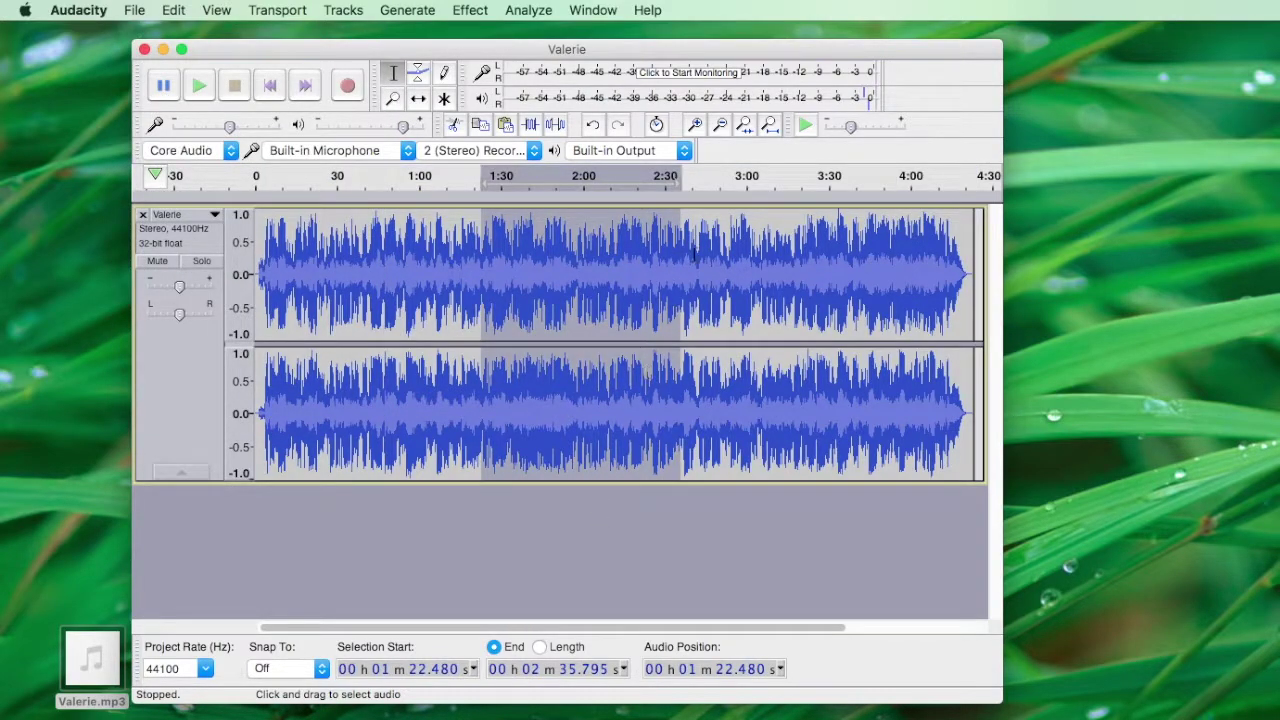
pyautogui.click(671, 513)
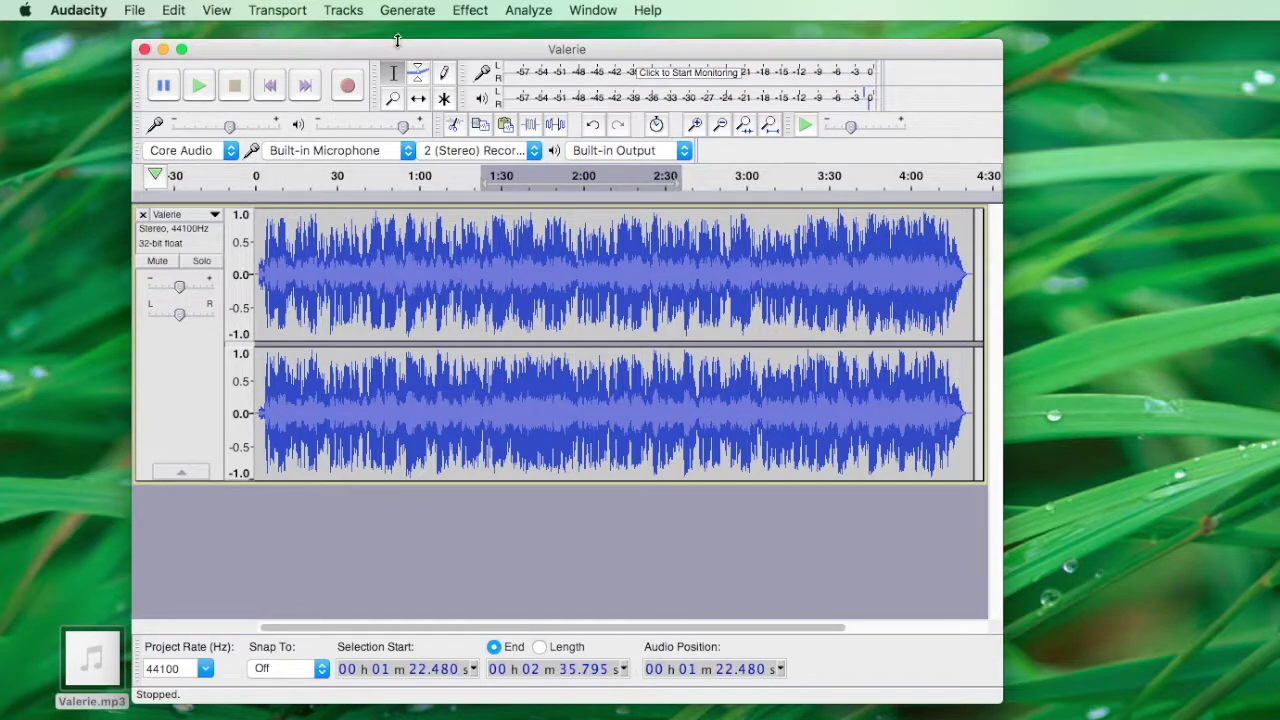
# Export the whole project to the Desktop as an MP3 file named Valerie in C, at a constant 192 kbps.
pyautogui.click(136, 10)
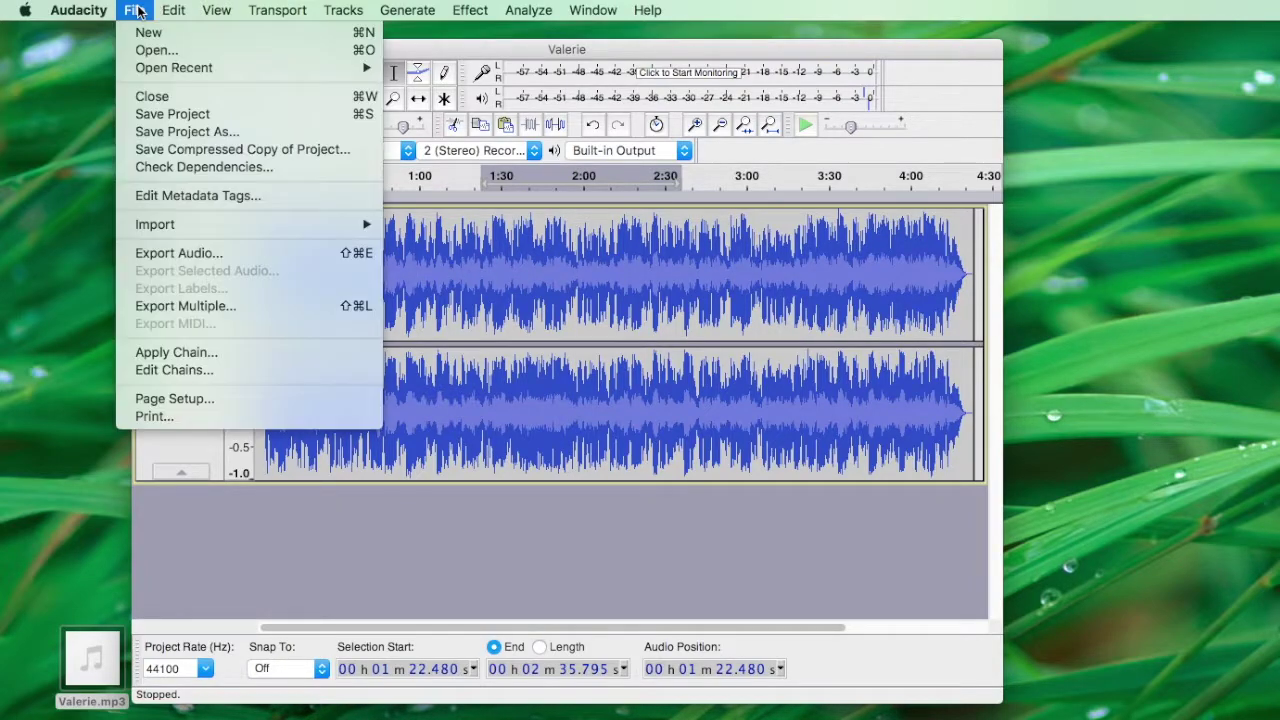
pyautogui.click(192, 255)
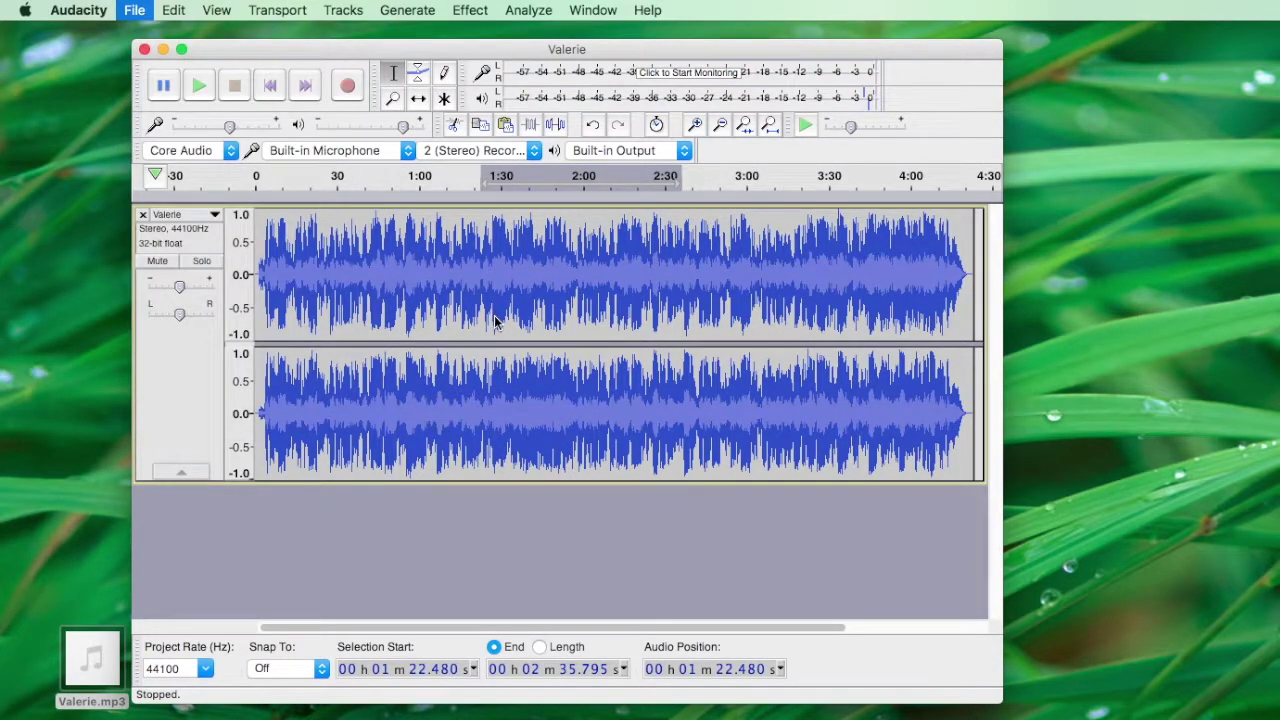
pyautogui.click(857, 247)
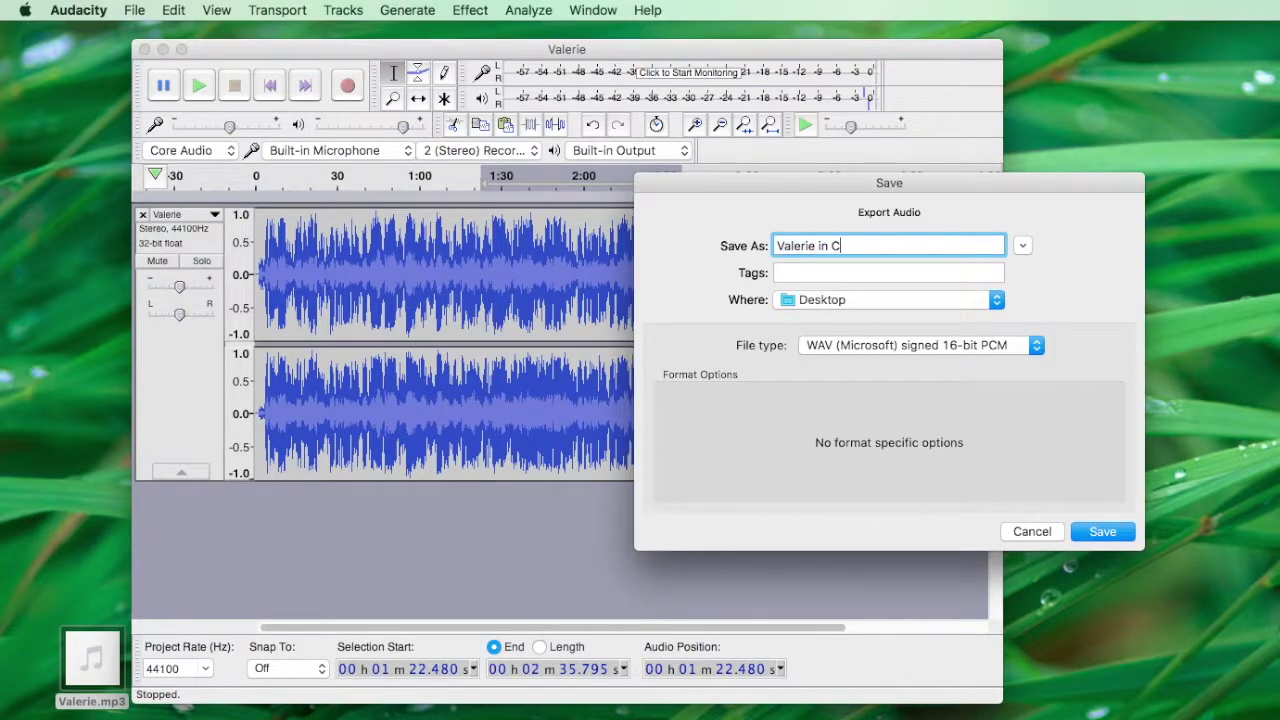
pyautogui.click(873, 346)
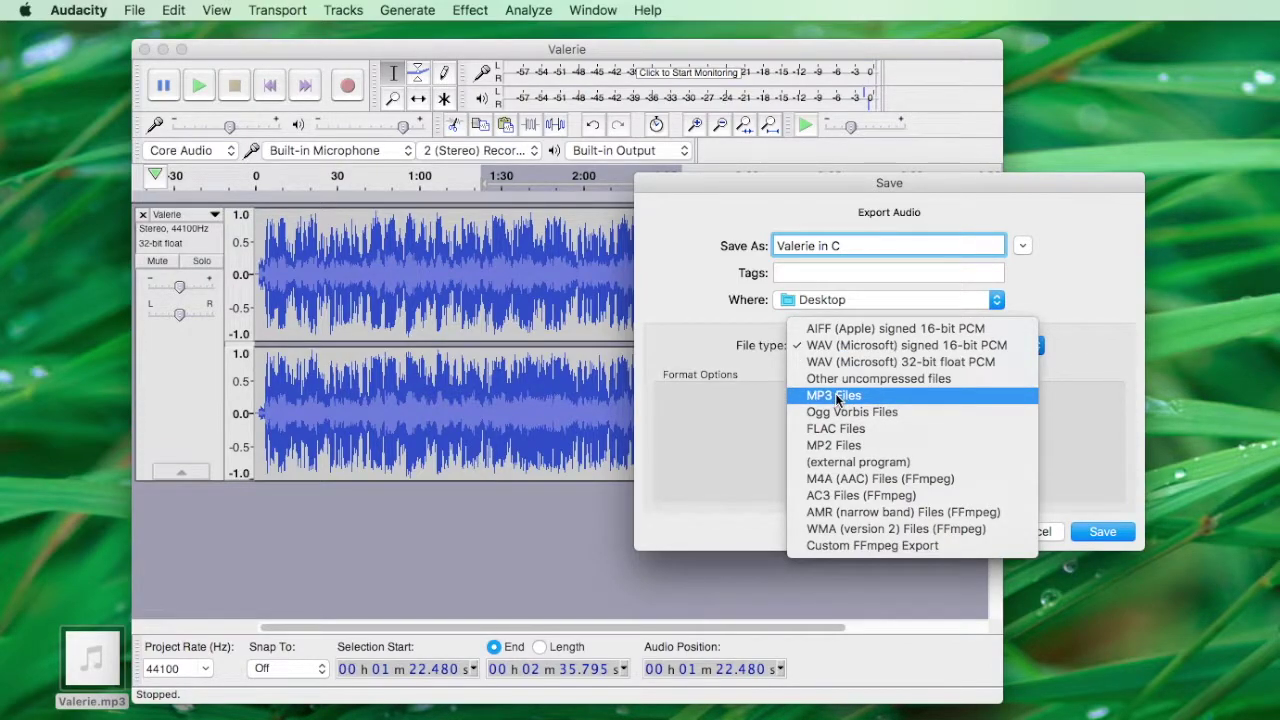
pyautogui.click(852, 395)
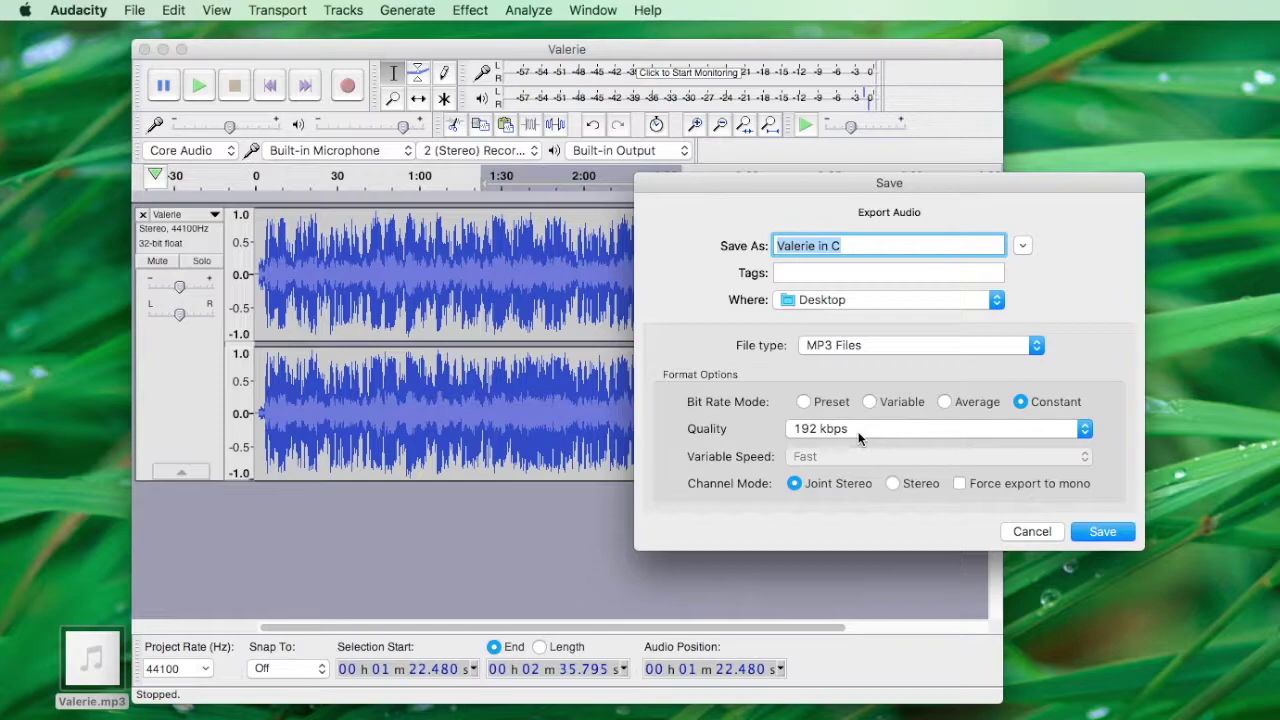
pyautogui.click(858, 430)
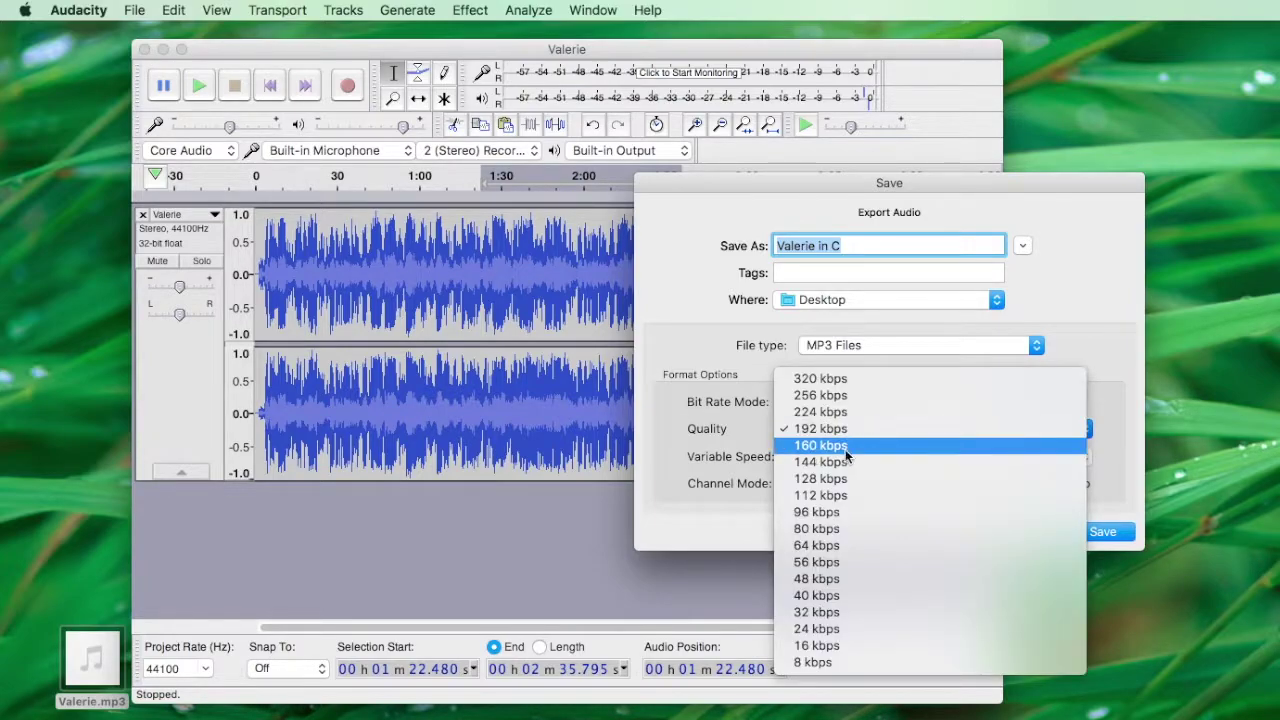
pyautogui.click(893, 428)
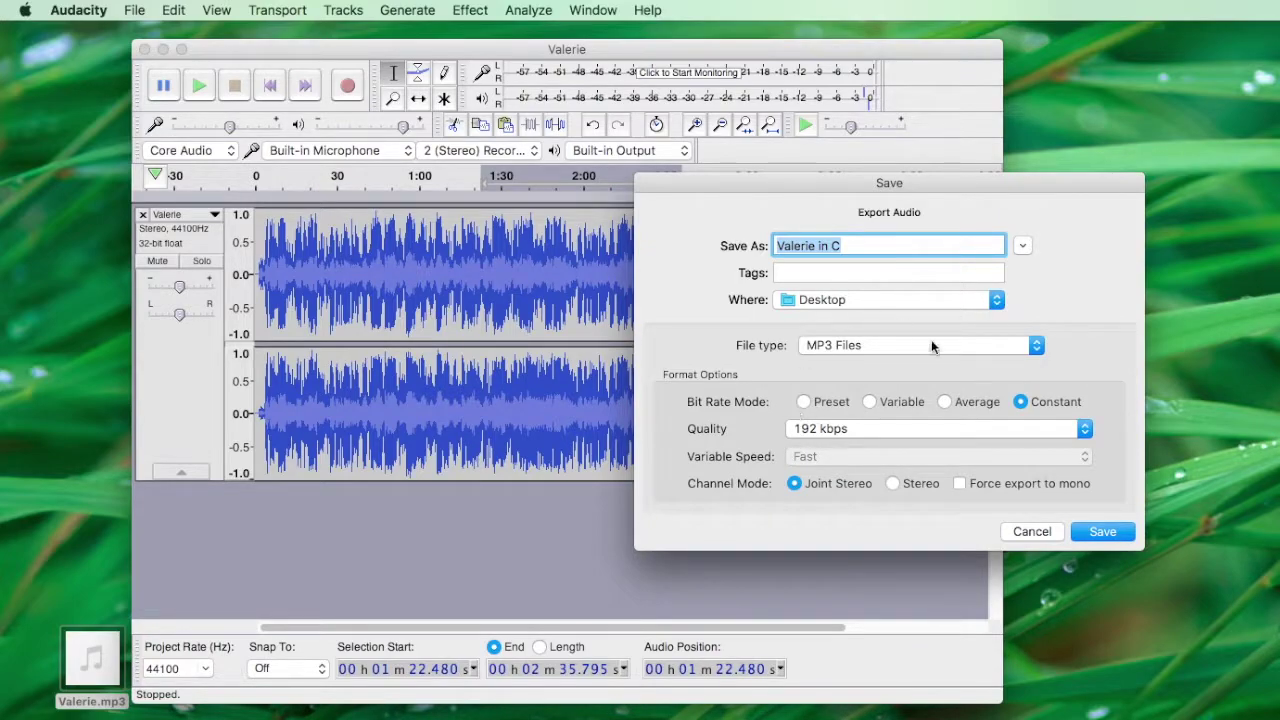
pyautogui.click(1106, 531)
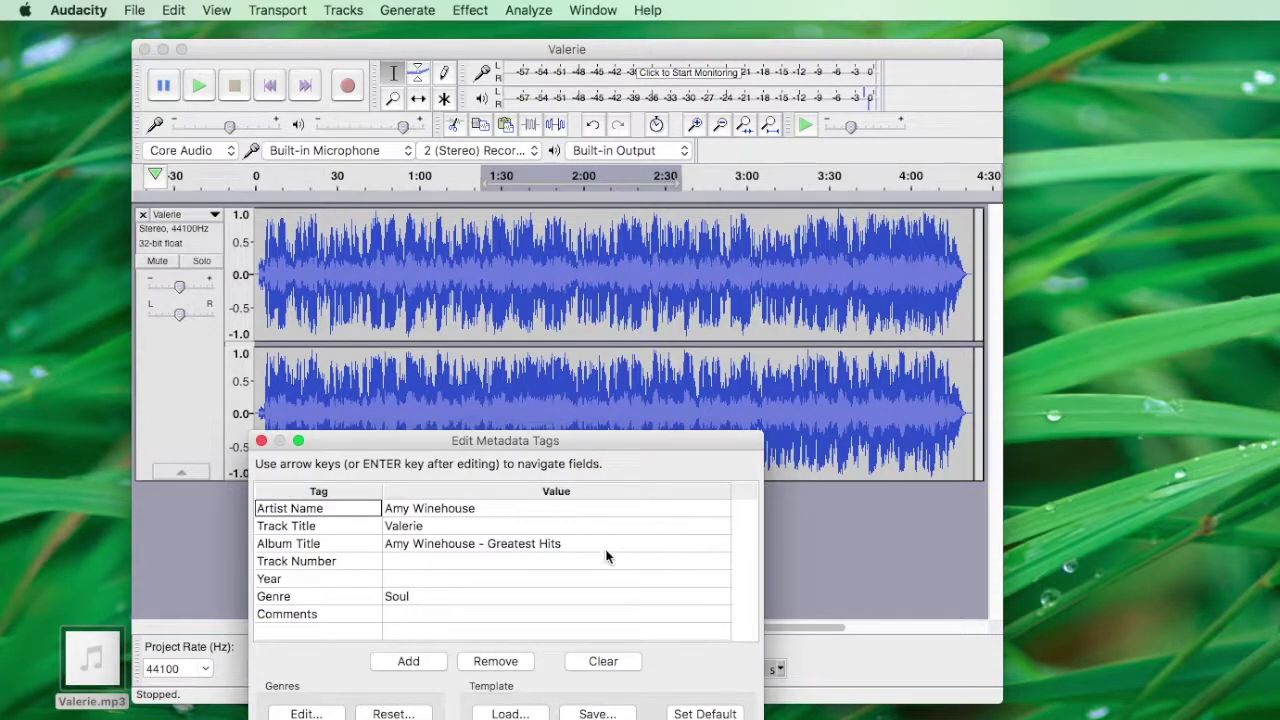
# Set the track title metadata to "Valerie in C" and complete the export.
pyautogui.click(447, 522)
pyautogui.press('Right')
pyautogui.write('in C')
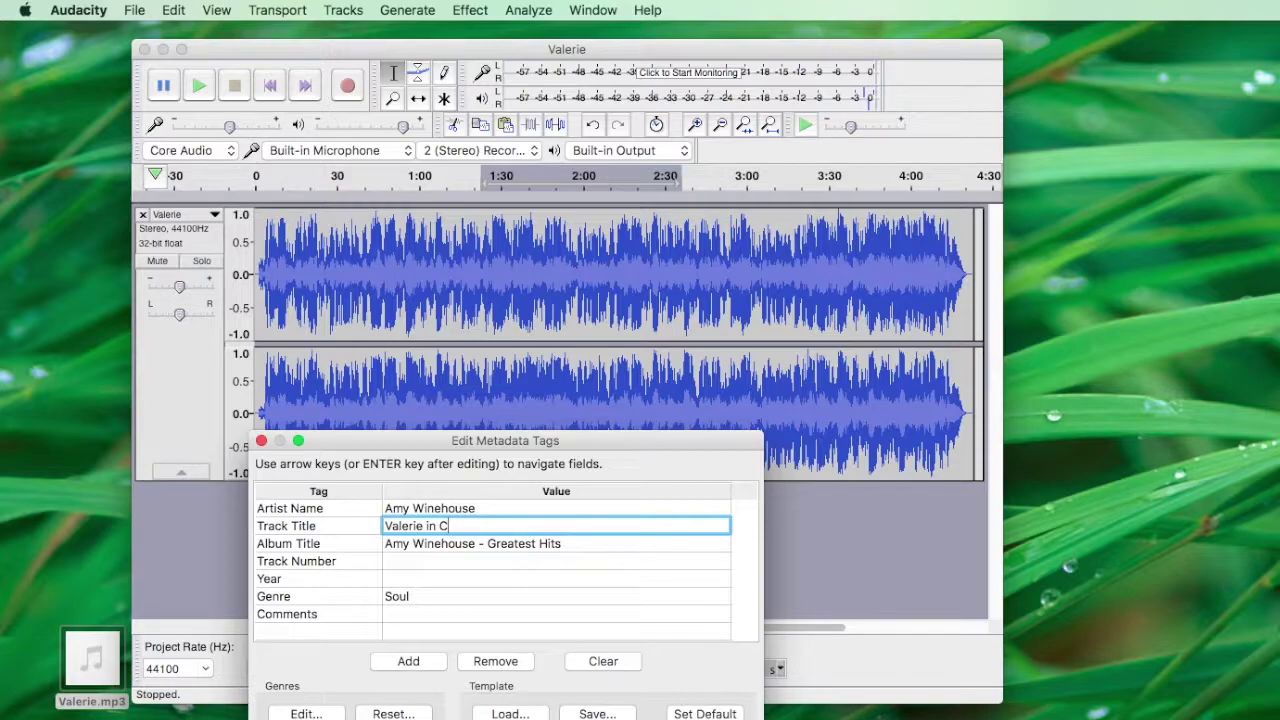
pyautogui.press('Return')
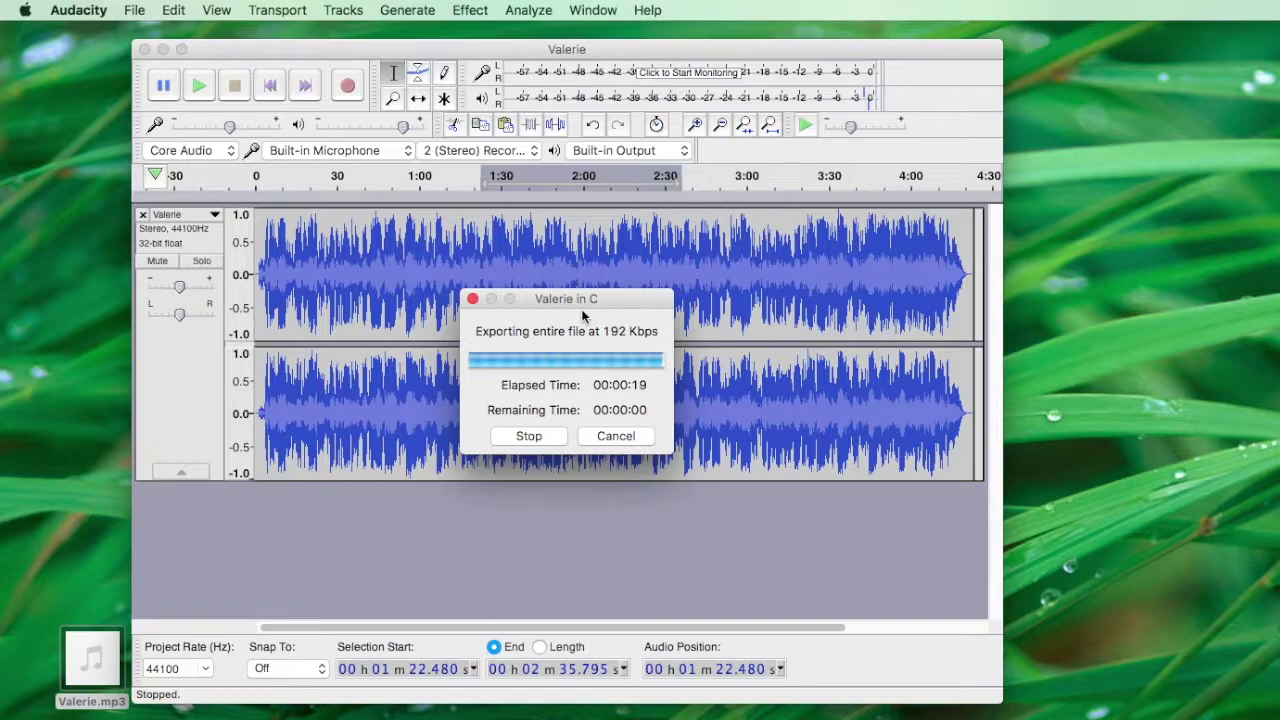
# Move the project window aside and preview the exported Valerie in C.mp3 on the desktop.
pyautogui.moveTo(345, 49); pyautogui.dragTo(686, 173)
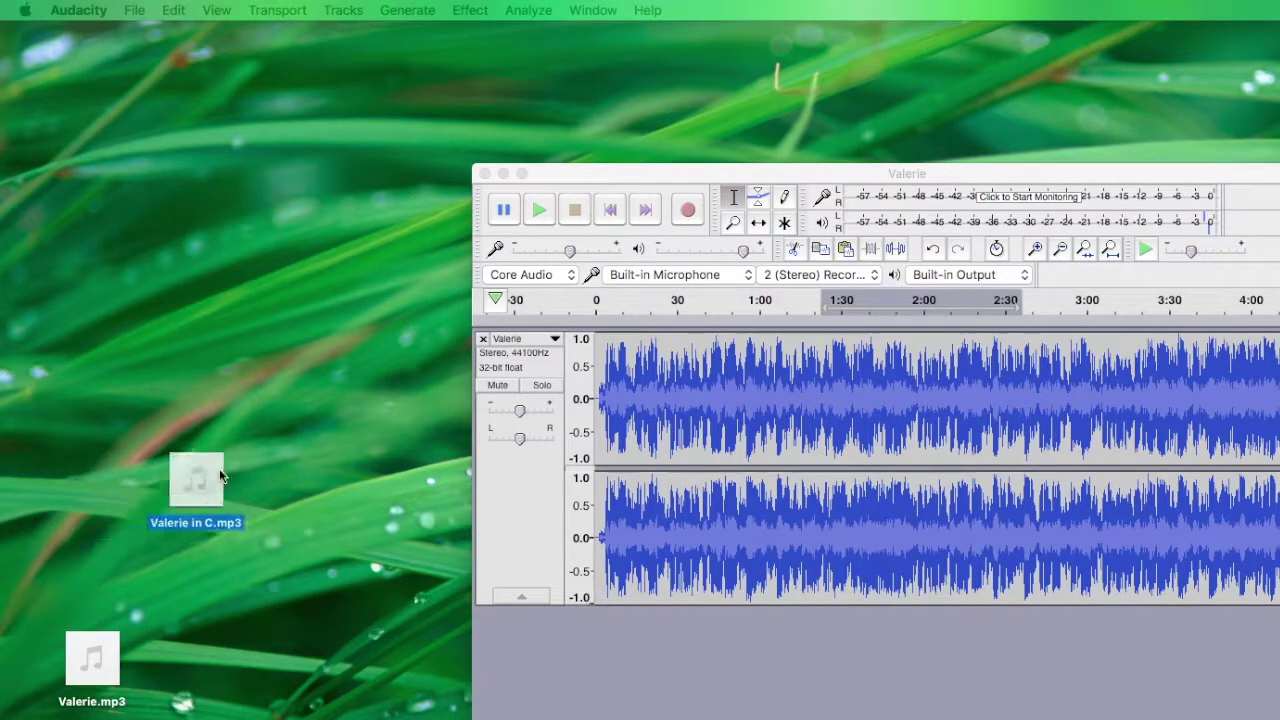
pyautogui.click(350, 462)
pyautogui.click(350, 418)
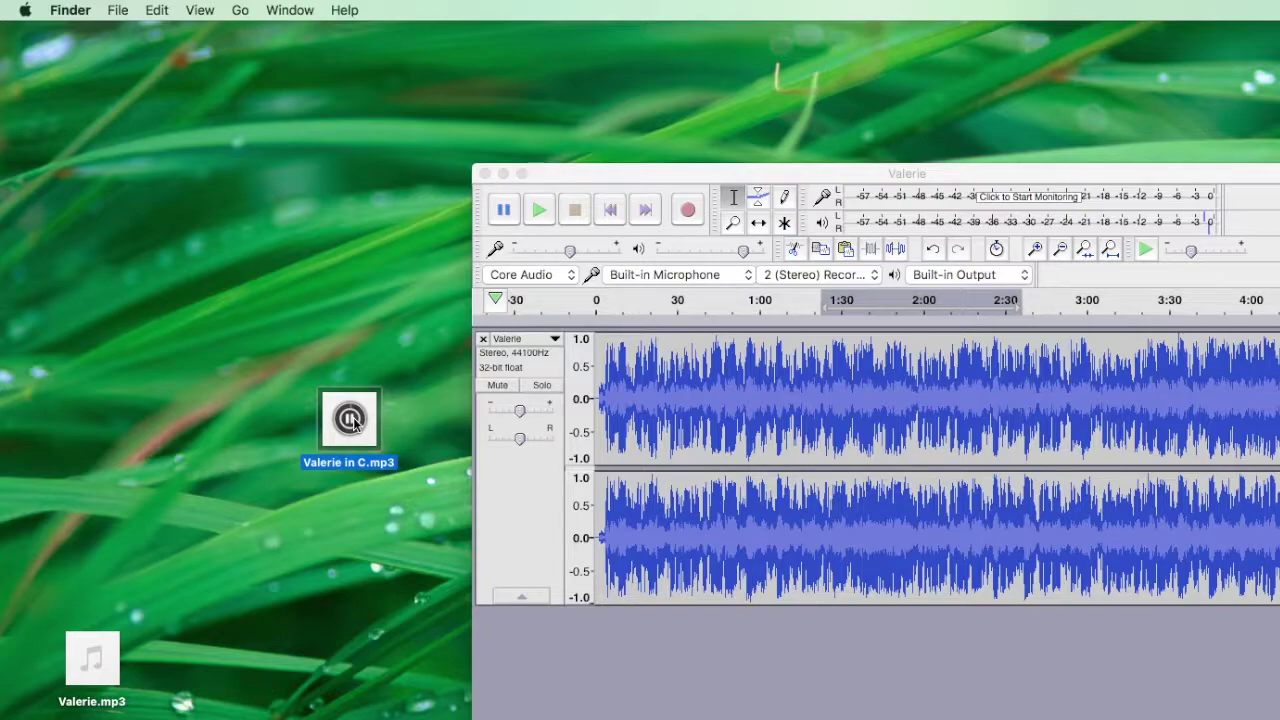
pyautogui.click(378, 558)
# Check which applications are offered for opening the exported Valerie in C.mp3 on the desktop, and deselect the file.
pyautogui.rightClick(349, 418)
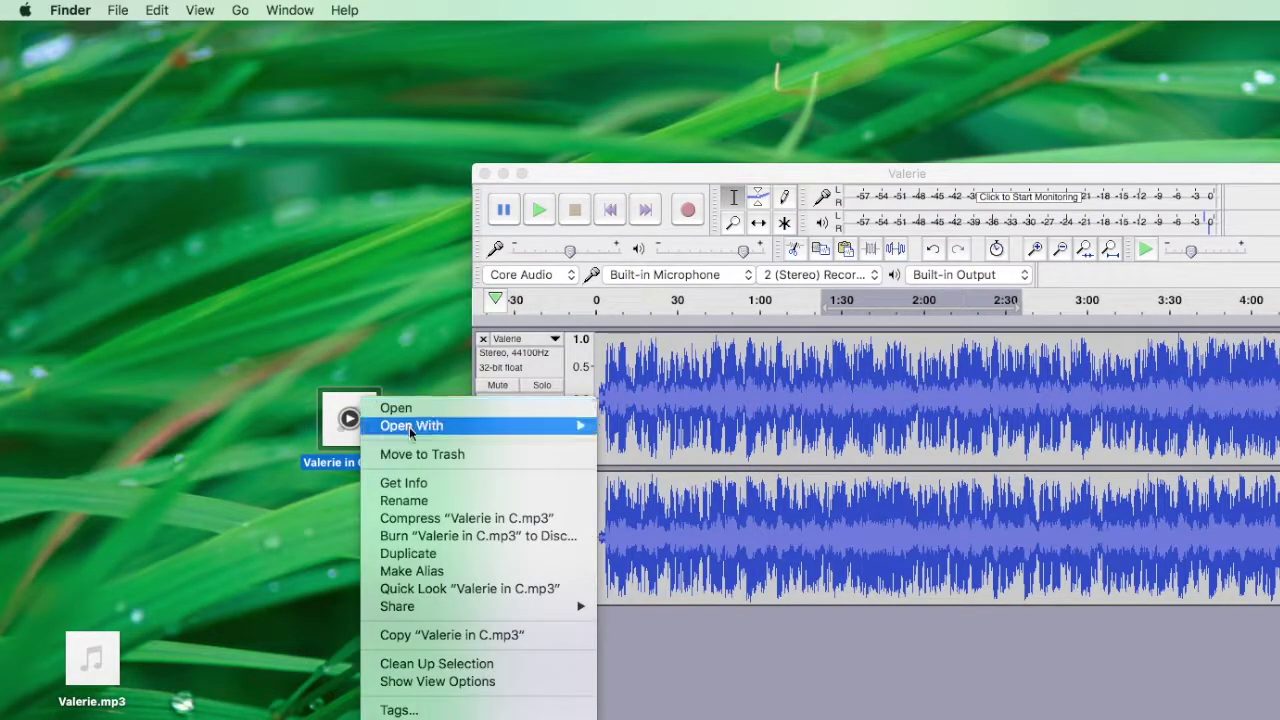
pyautogui.moveTo(409, 427)
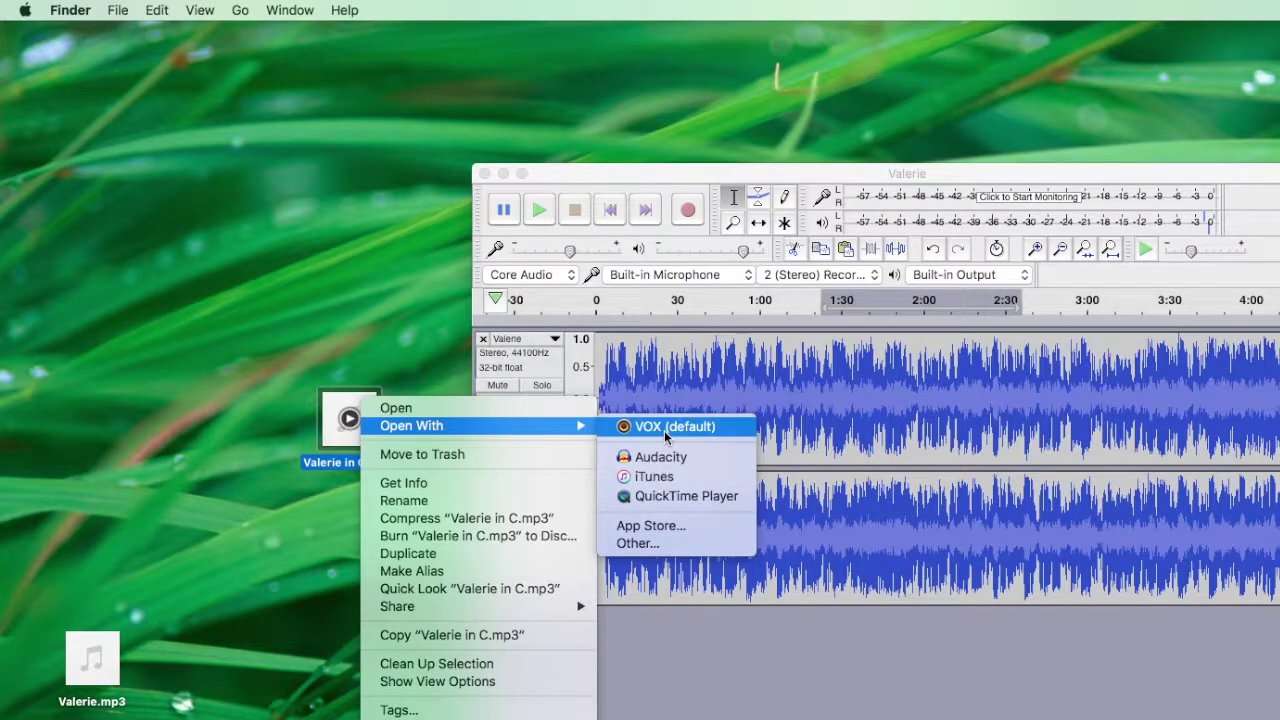
pyautogui.click(239, 530)
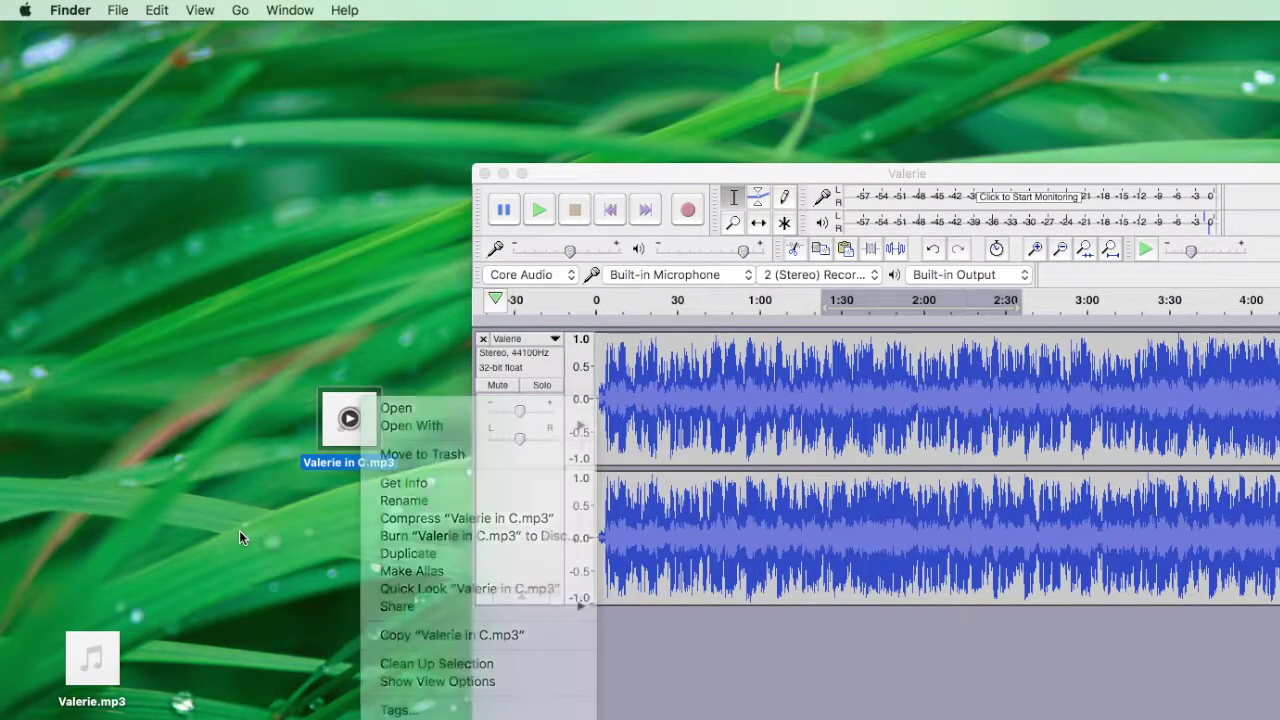
pyautogui.click(274, 560)
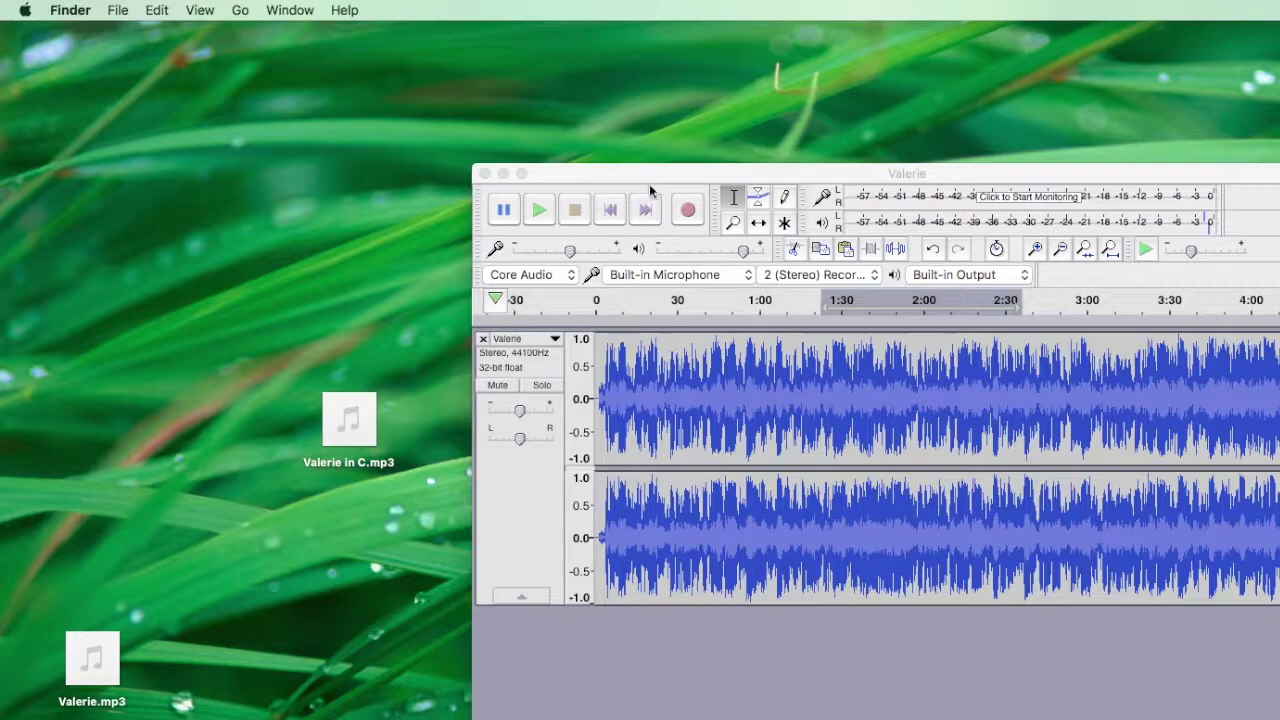
# Return to the Valerie project window, shift it slightly, and quit Audacity.
pyautogui.moveTo(621, 180); pyautogui.dragTo(603, 177)
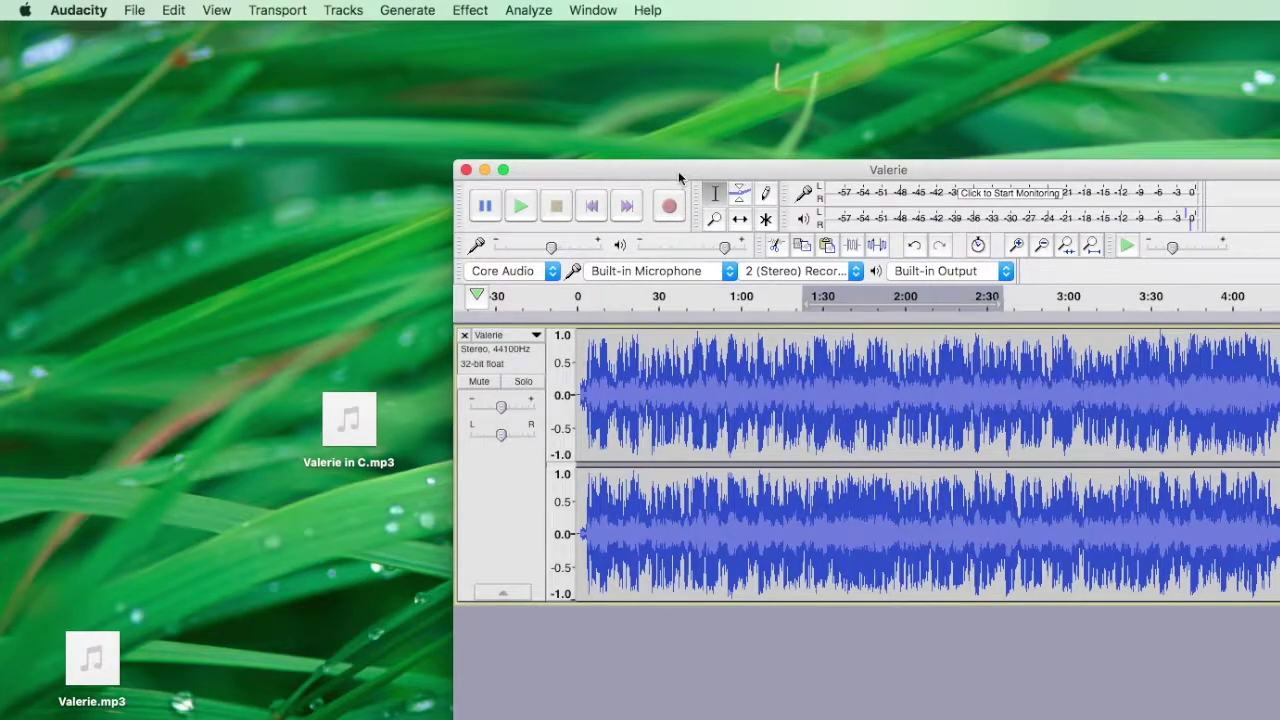
pyautogui.moveTo(678, 171); pyautogui.dragTo(665, 172)
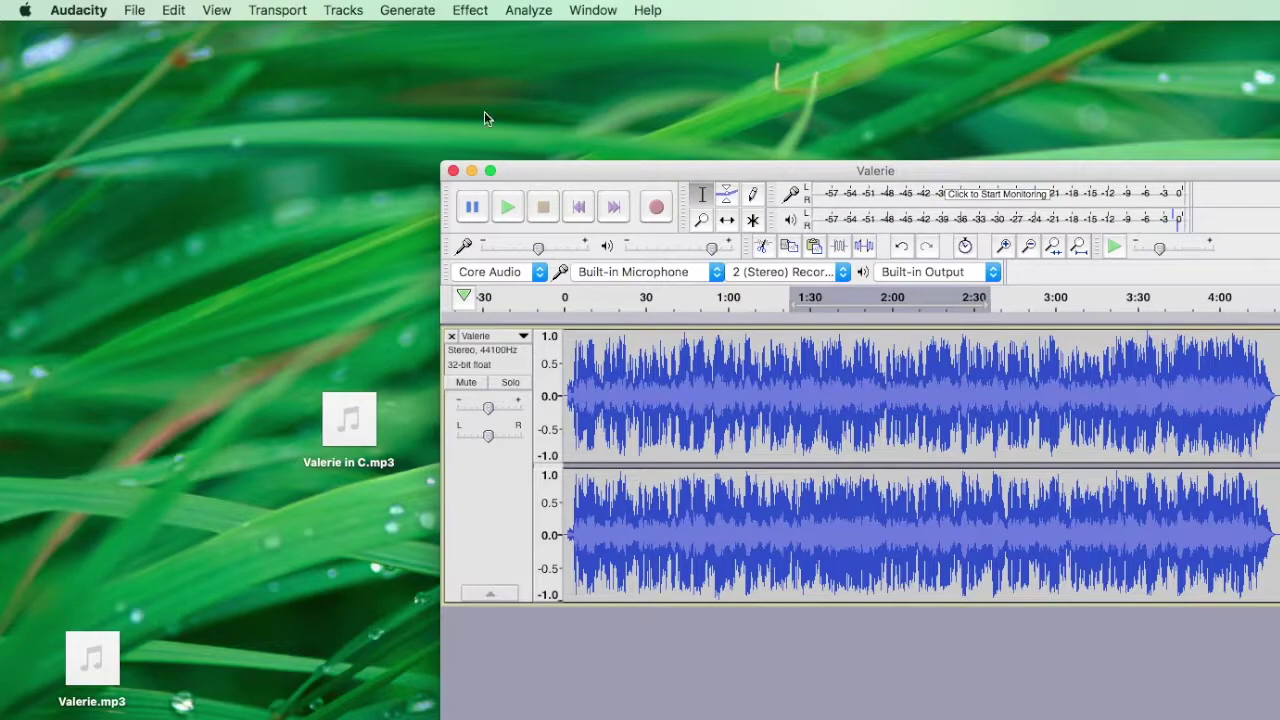
pyautogui.click(80, 11)
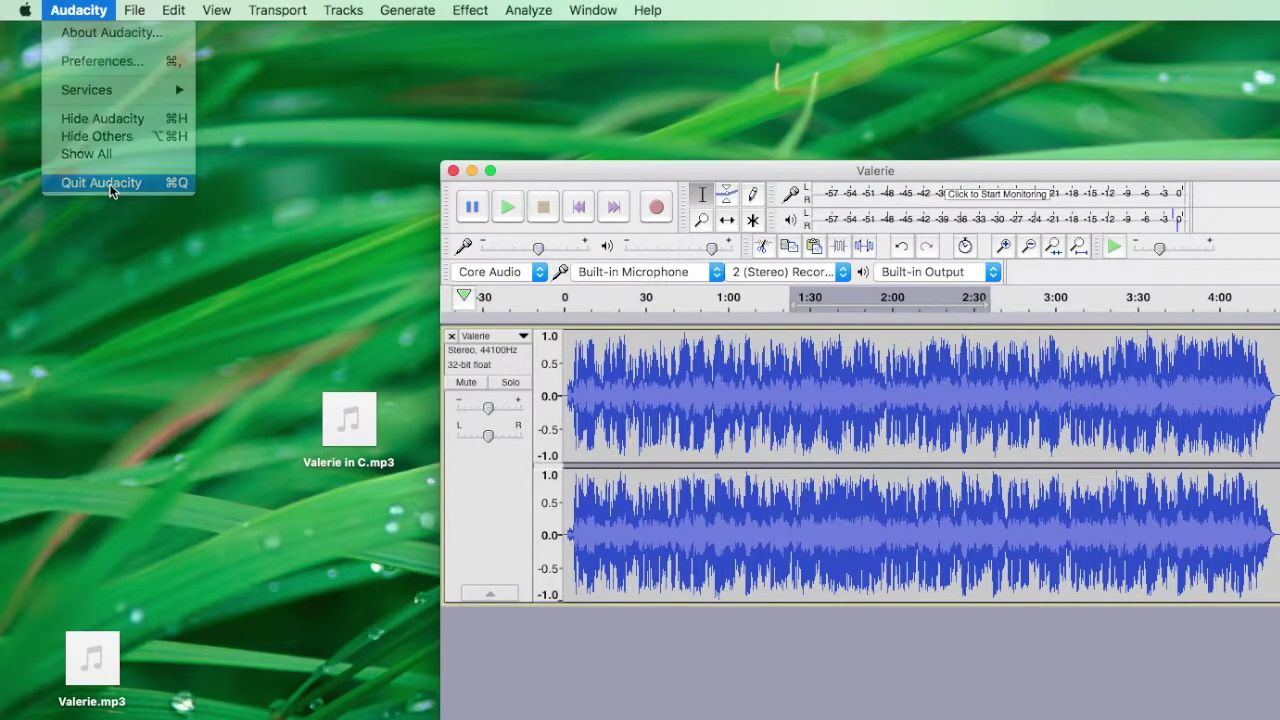
pyautogui.click(105, 183)
pyautogui.click(943, 345)
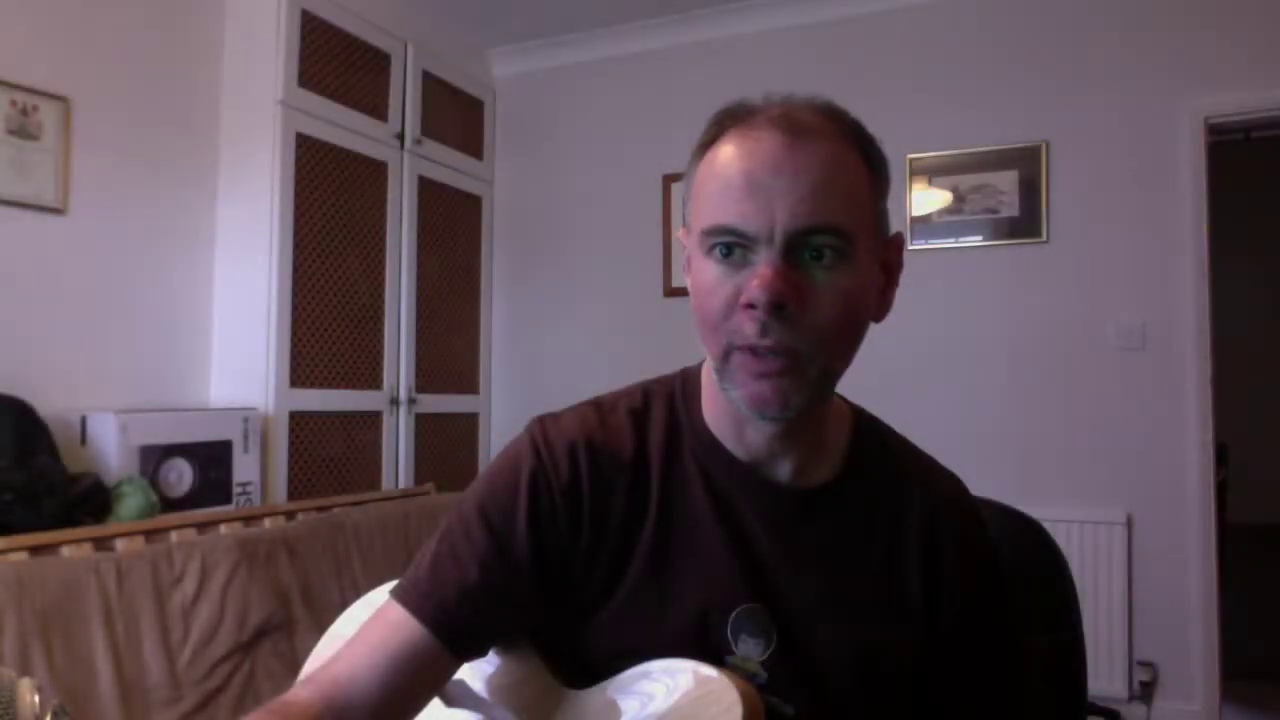